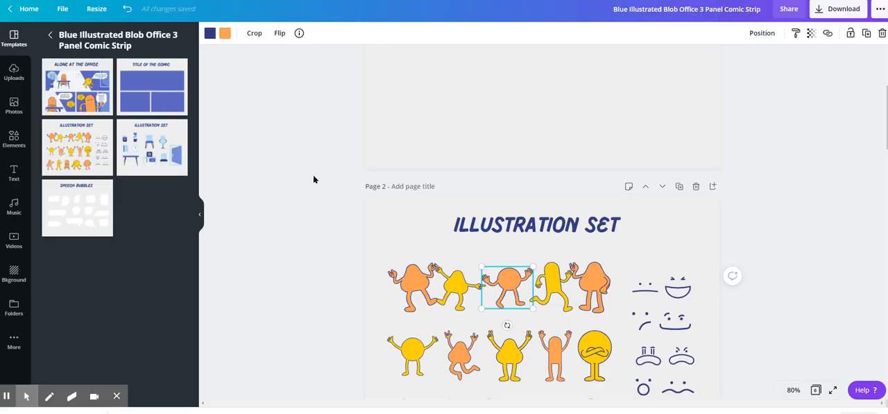
Replace page 2 with the illustration set page from the Black and White Education 6 Panel Comic Strip template
{"action": "scroll", "coordinate": [313, 179], "scroll_direction": "up", "scroll_amount": 5}
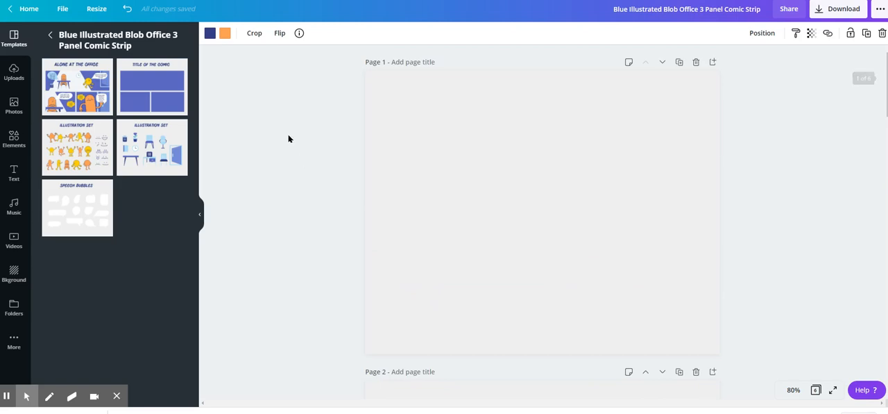
{"action": "left_click", "coordinate": [51, 38]}
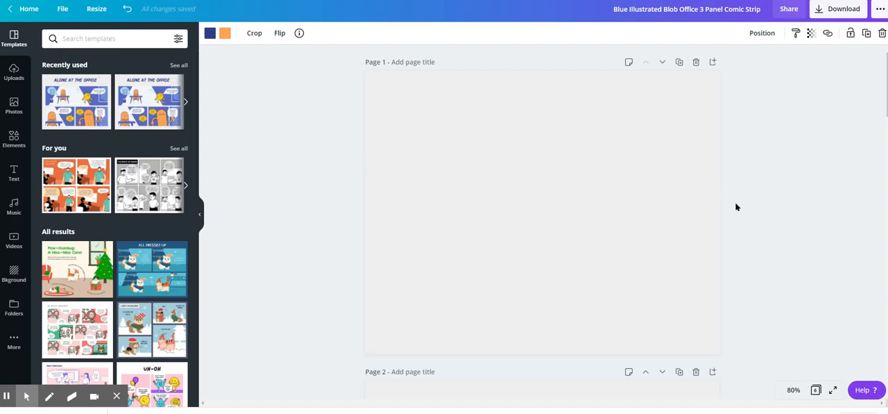
{"action": "scroll", "coordinate": [736, 207], "scroll_direction": "down", "scroll_amount": 7}
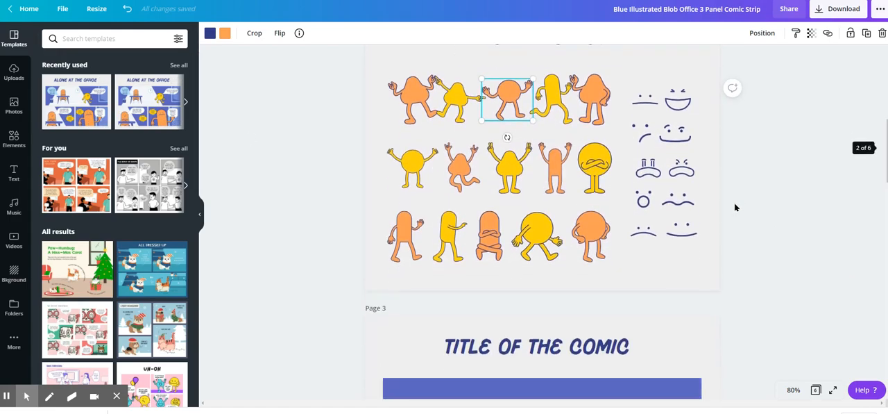
{"action": "scroll", "coordinate": [736, 207], "scroll_direction": "up", "scroll_amount": 4}
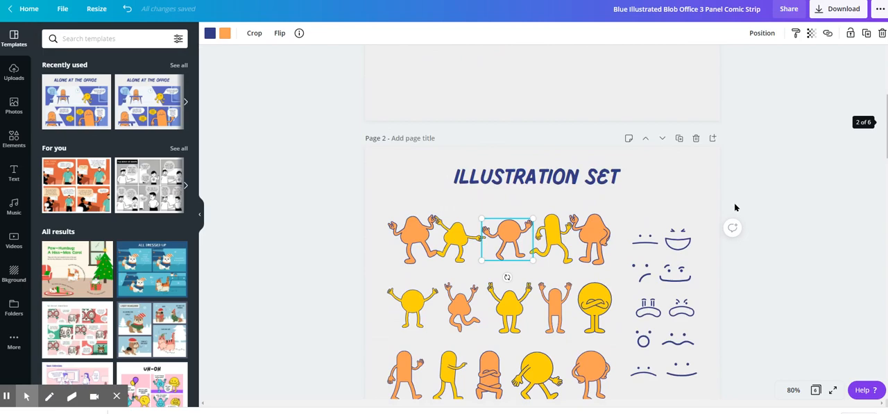
{"action": "scroll", "coordinate": [736, 209], "scroll_direction": "down", "scroll_amount": 12}
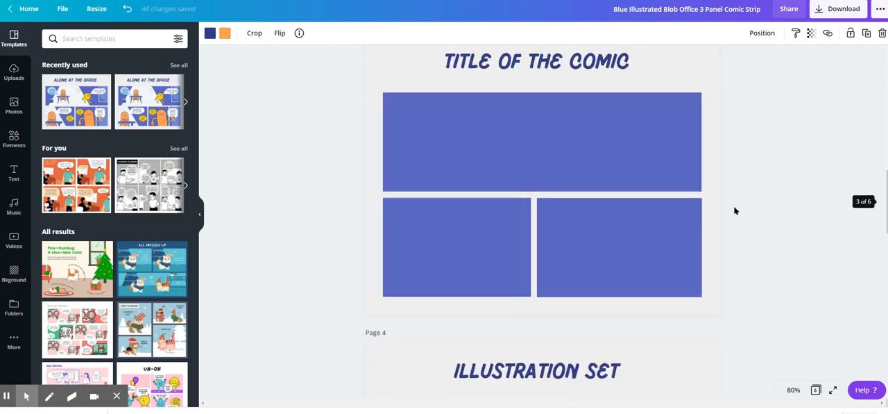
{"action": "scroll", "coordinate": [734, 211], "scroll_direction": "down", "scroll_amount": 3}
{"action": "scroll", "coordinate": [733, 213], "scroll_direction": "up", "scroll_amount": 15}
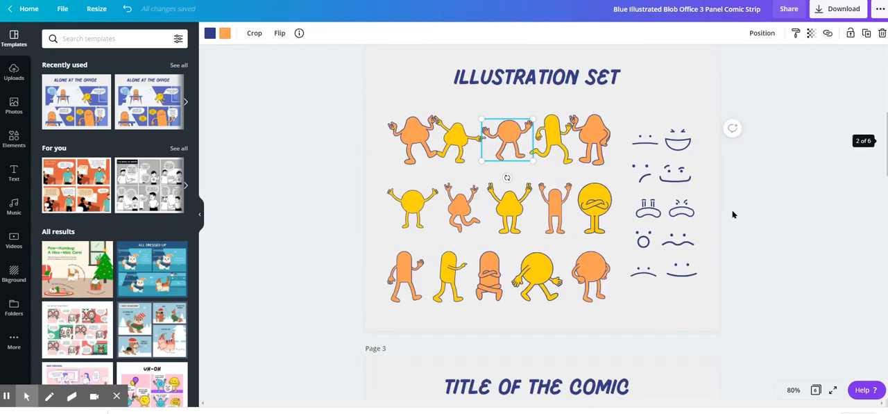
{"action": "left_click", "coordinate": [140, 178]}
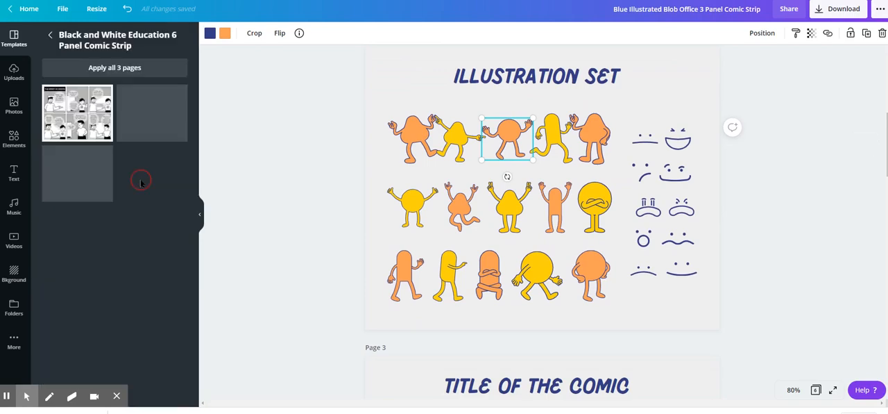
{"action": "left_click", "coordinate": [80, 126]}
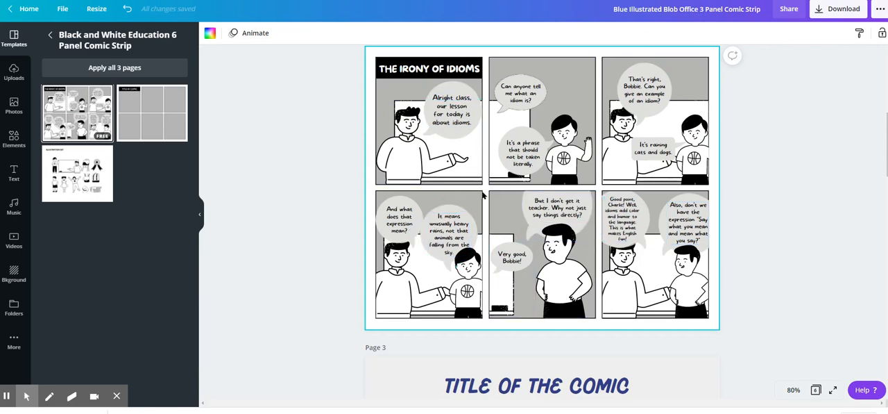
{"action": "left_click", "coordinate": [97, 179]}
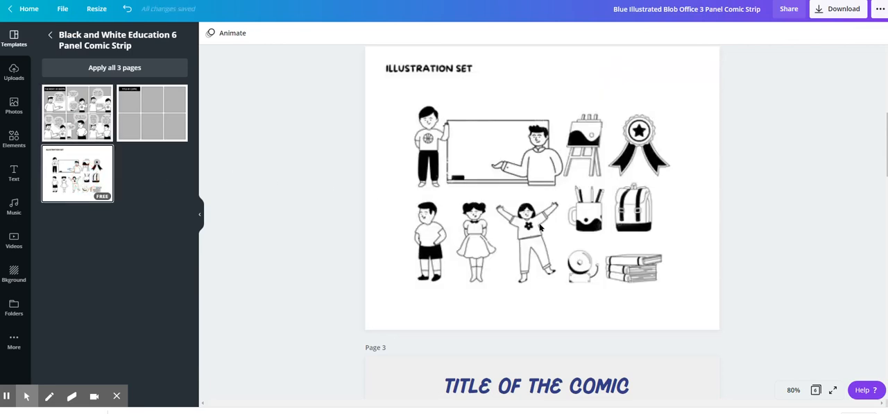
Duplicate page 2 with the black-and-white illustration set
{"action": "left_click", "coordinate": [543, 177]}
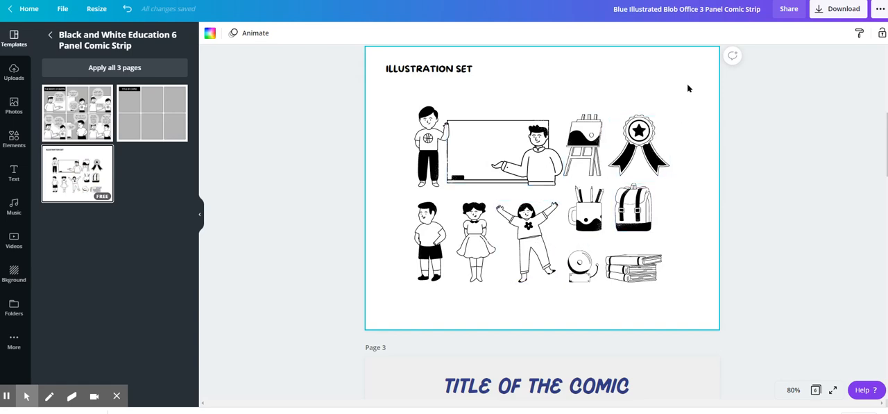
{"action": "scroll", "coordinate": [710, 148], "scroll_direction": "up", "scroll_amount": 2}
{"action": "left_click", "coordinate": [679, 131]}
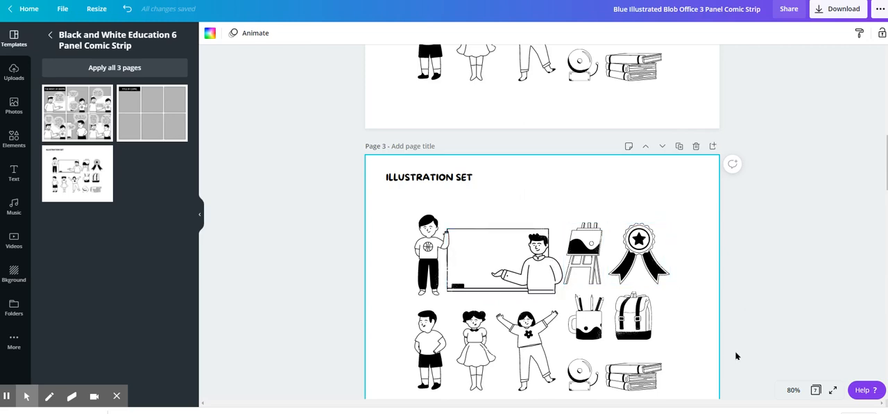
Delete the title and all illustrations on page 3 except the standing boy in the basketball shirt
{"action": "scroll", "coordinate": [746, 354], "scroll_direction": "down", "scroll_amount": 1}
{"action": "left_click_drag", "start_coordinate": [755, 351], "coordinate": [396, 277]}
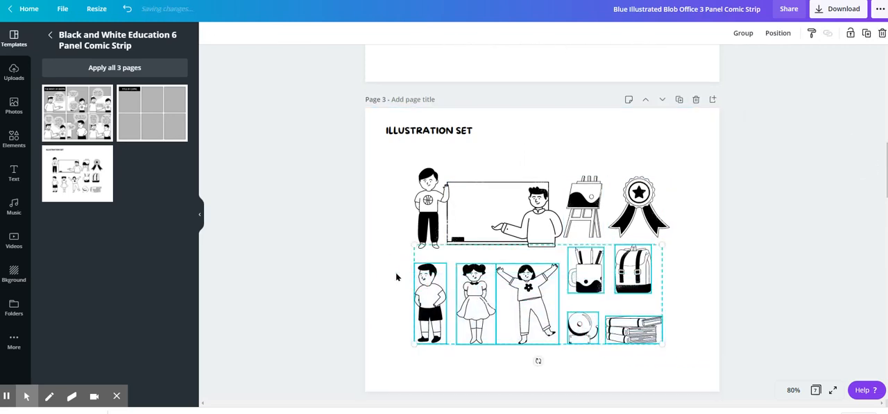
{"action": "key", "text": "Delete"}
{"action": "left_click_drag", "start_coordinate": [737, 259], "coordinate": [535, 201]}
{"action": "key", "text": "Delete"}
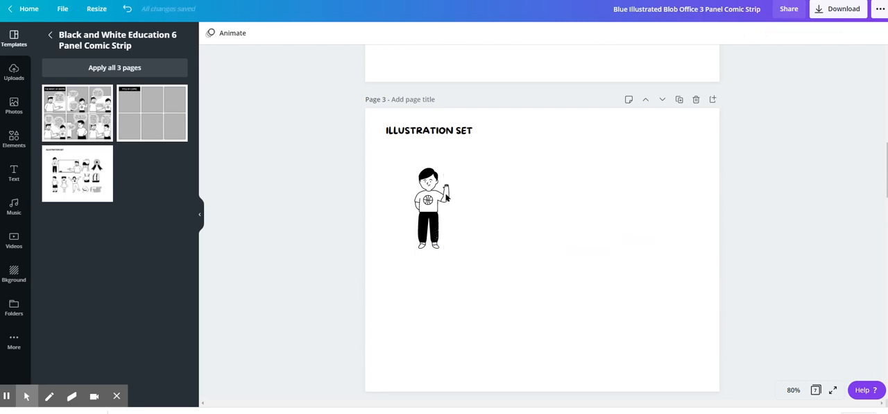
{"action": "left_click", "coordinate": [440, 133]}
{"action": "key", "text": "Delete"}
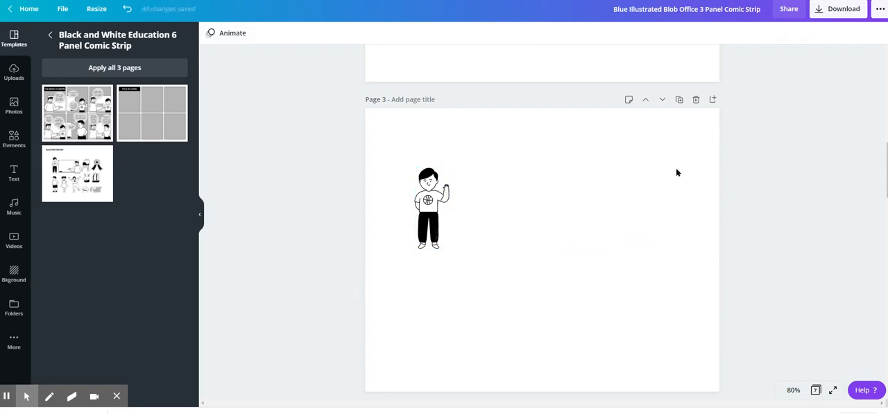
Download only page 3 as a PNG with a transparent background
{"action": "left_click", "coordinate": [850, 9]}
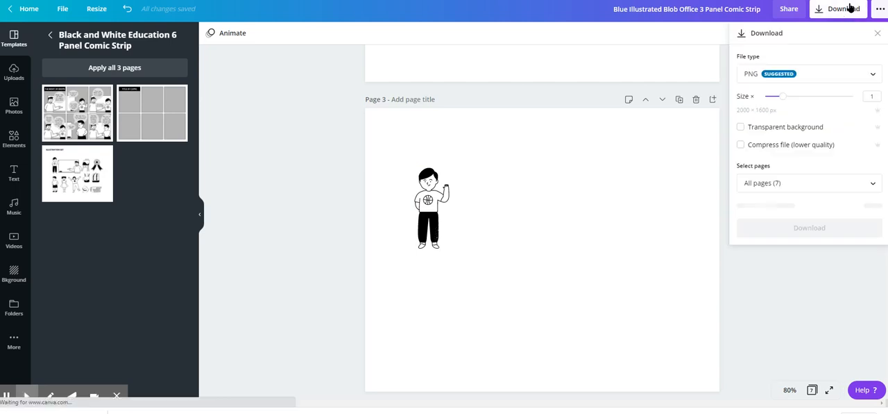
{"action": "left_click", "coordinate": [796, 183]}
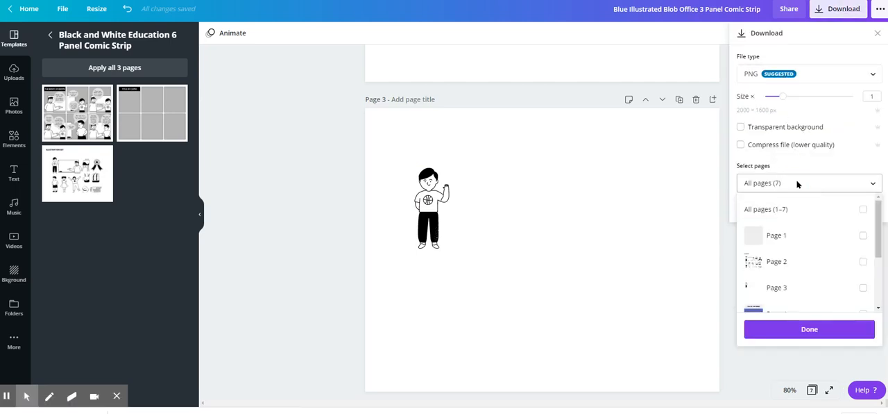
{"action": "left_click", "coordinate": [791, 289]}
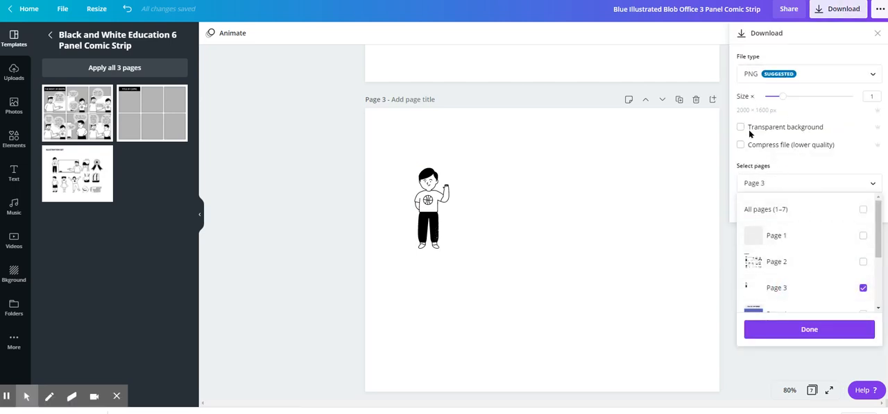
{"action": "left_click", "coordinate": [766, 77]}
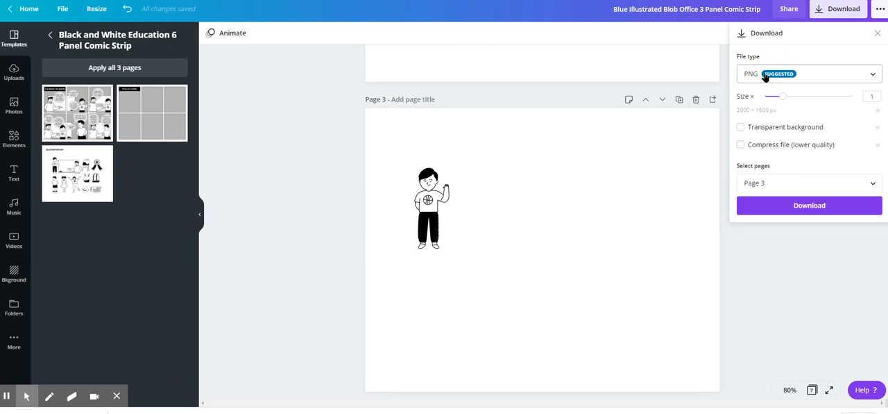
{"action": "left_click", "coordinate": [742, 130]}
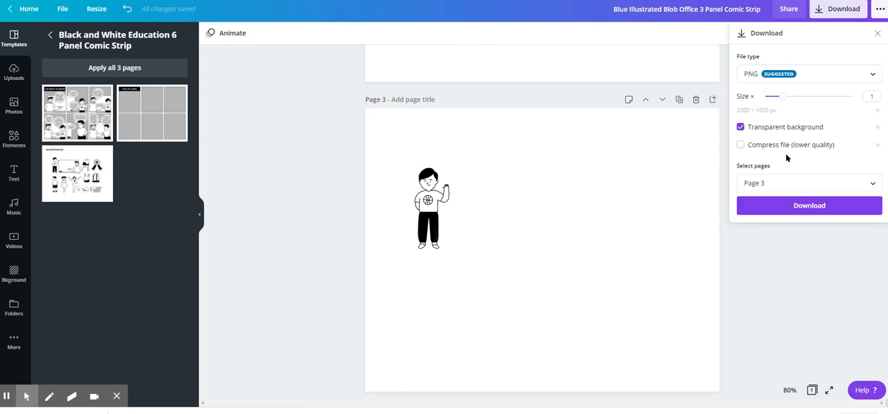
{"action": "left_click", "coordinate": [813, 206]}
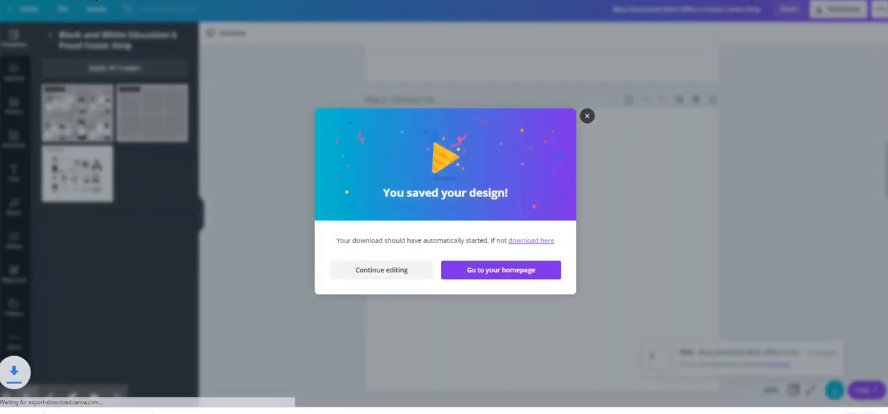
{"action": "left_click", "coordinate": [587, 116]}
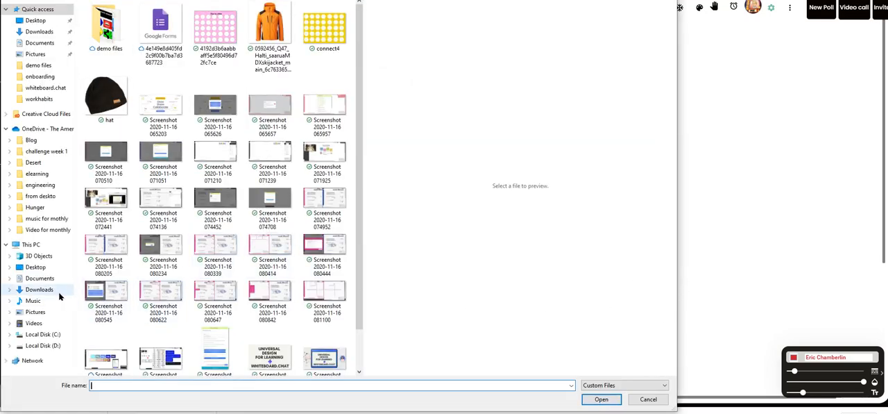
Insert the newly downloaded Blue Illustrated Blob Office 3 Panel Comic Strip PNG from Downloads into the Whiteboard.chat board
{"action": "left_click", "coordinate": [50, 289]}
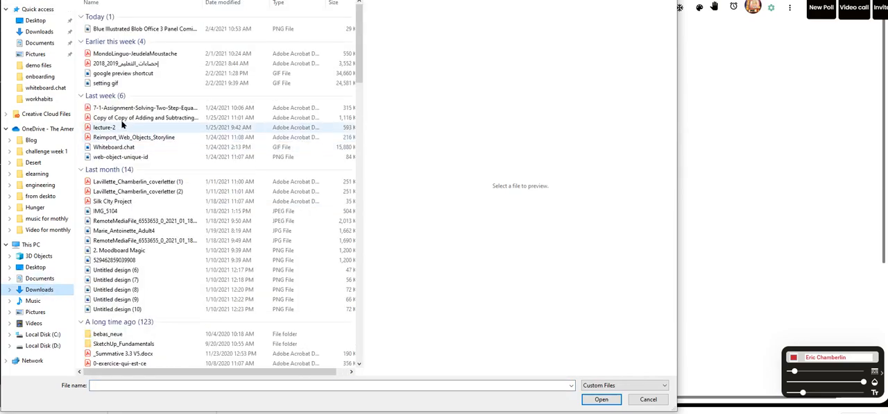
{"action": "left_click", "coordinate": [146, 29]}
{"action": "left_click", "coordinate": [611, 401]}
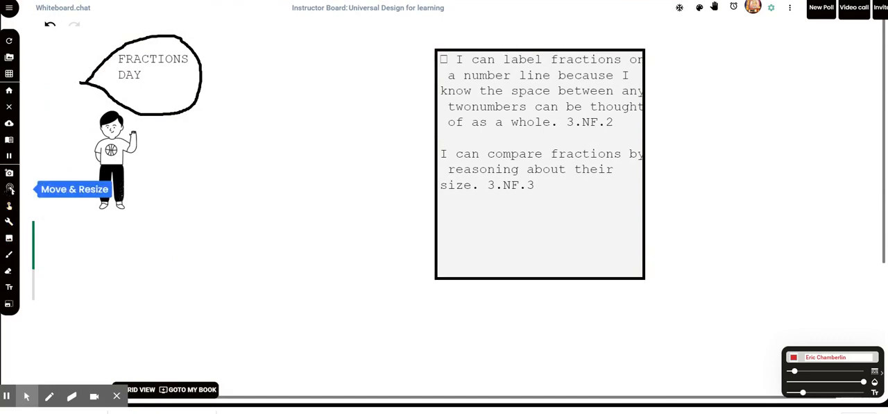
Move the inserted boy image to the empty area beside the fraction learning targets box
{"action": "left_click", "coordinate": [10, 189]}
{"action": "left_click_drag", "start_coordinate": [101, 151], "coordinate": [871, 205]}
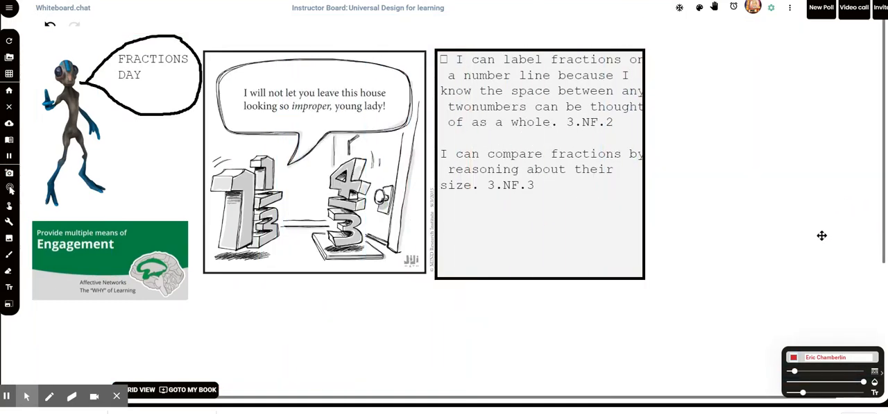
{"action": "left_click", "coordinate": [798, 228]}
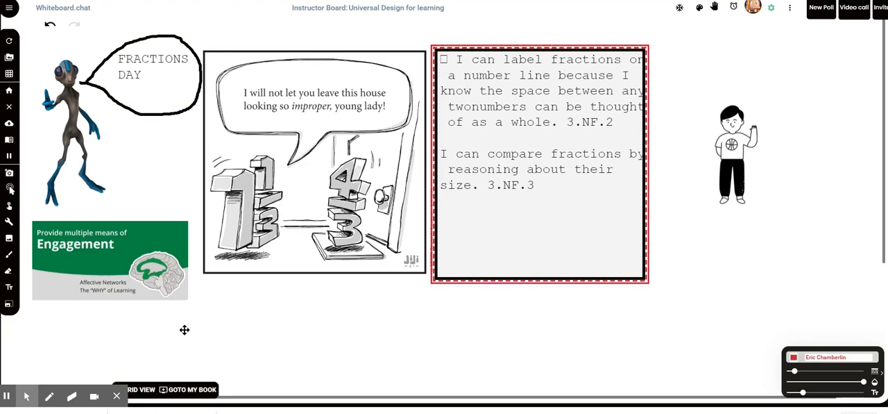
View the webcam video/audio recording dialog and close it without recording
{"action": "left_click", "coordinate": [10, 188]}
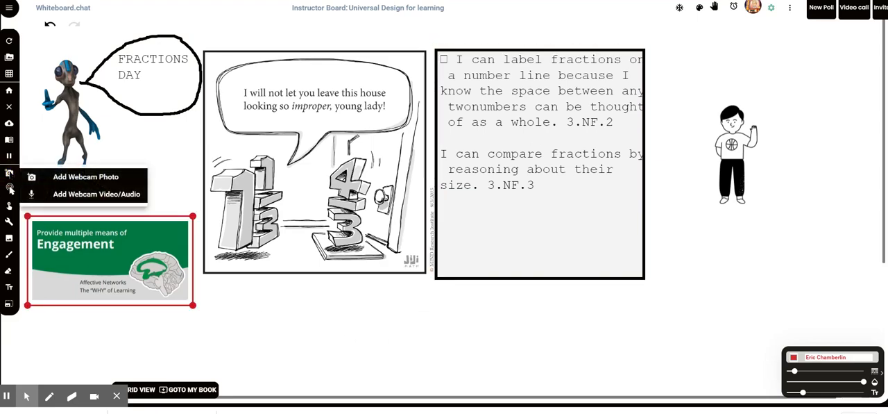
{"action": "left_click", "coordinate": [112, 194]}
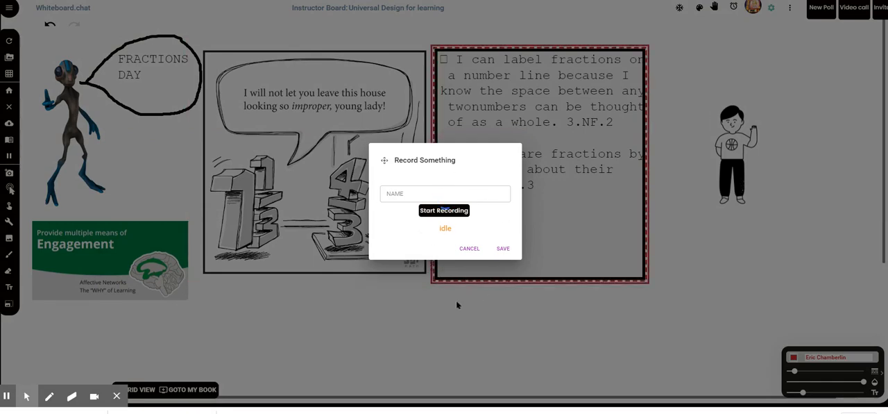
{"action": "left_click", "coordinate": [469, 249]}
{"action": "left_click", "coordinate": [425, 247]}
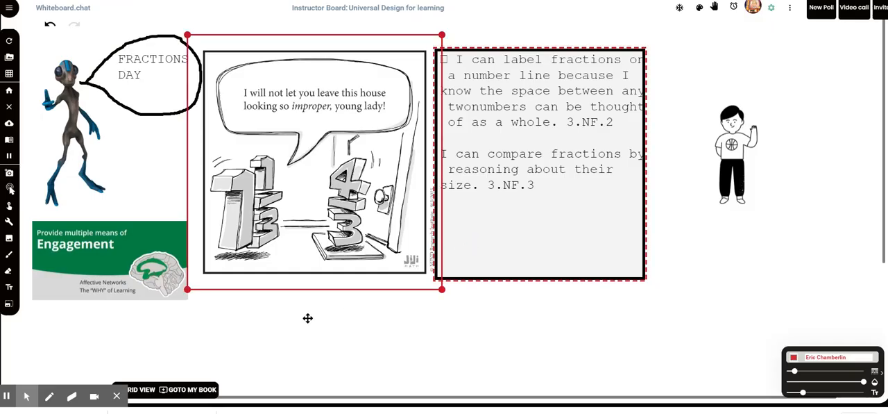
{"action": "left_click", "coordinate": [680, 295]}
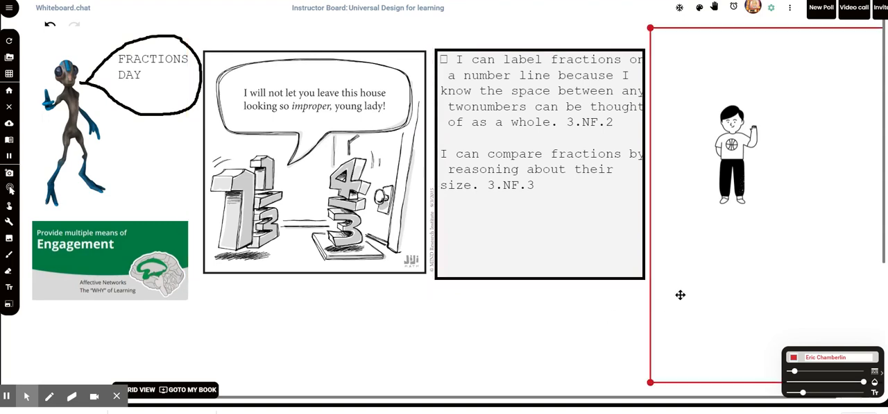
{"action": "left_click", "coordinate": [243, 348]}
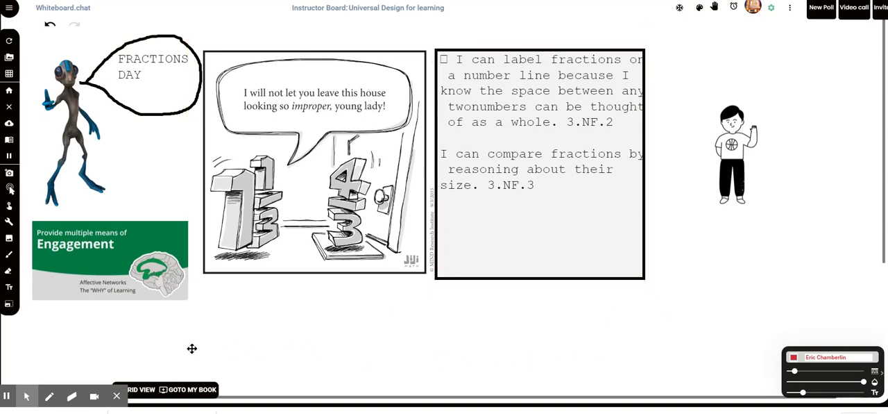
{"action": "left_click", "coordinate": [117, 273]}
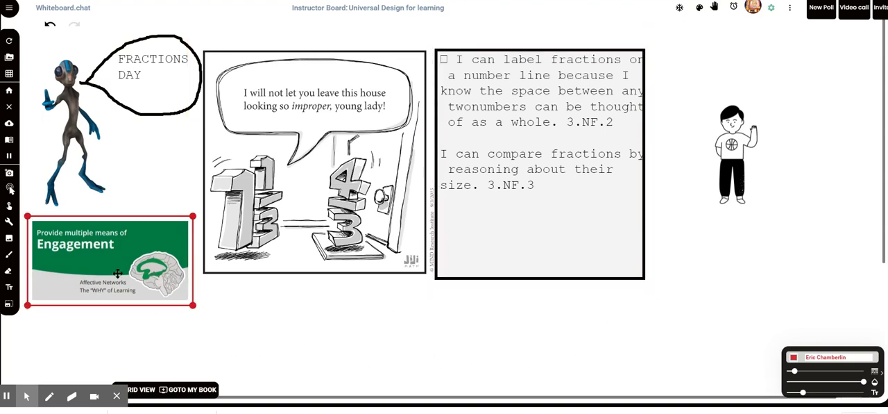
{"action": "left_click", "coordinate": [243, 311]}
{"action": "left_click", "coordinate": [116, 395]}
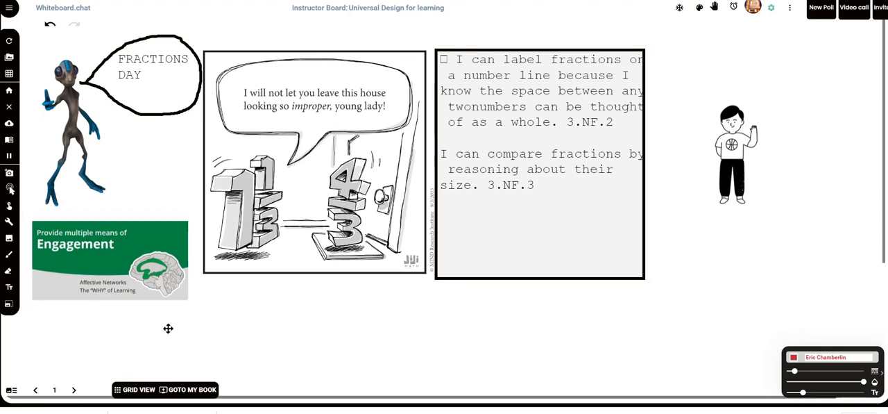
Go to page 3 of the board and move the embedded CK-12 practice window slightly lower, below the YouTube window's top edge
{"action": "left_click", "coordinate": [72, 391]}
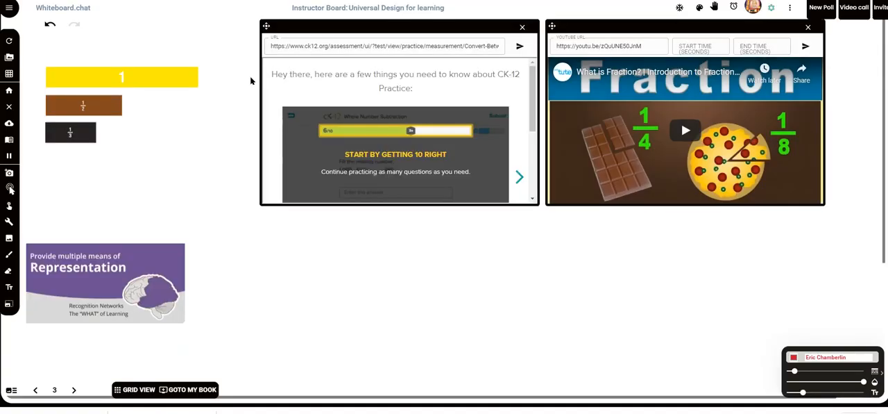
{"action": "left_click_drag", "start_coordinate": [379, 27], "coordinate": [364, 71]}
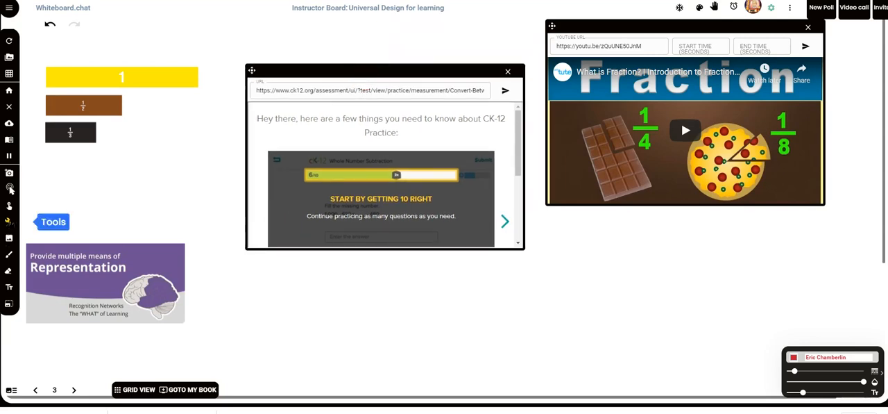
{"action": "left_click", "coordinate": [9, 221]}
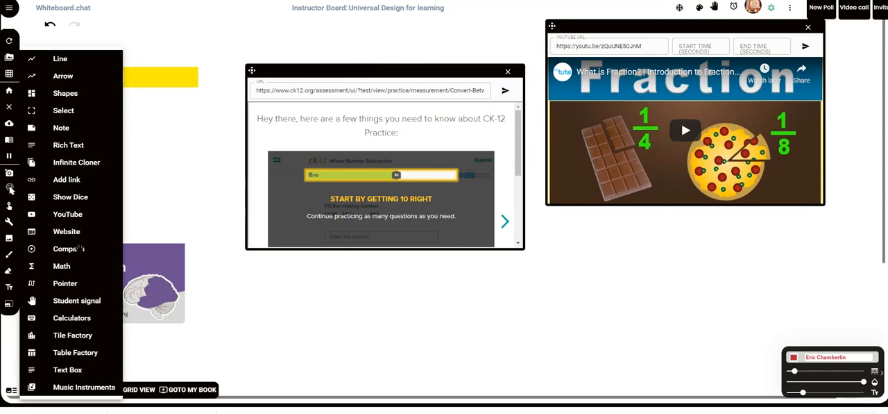
{"action": "left_click", "coordinate": [313, 285]}
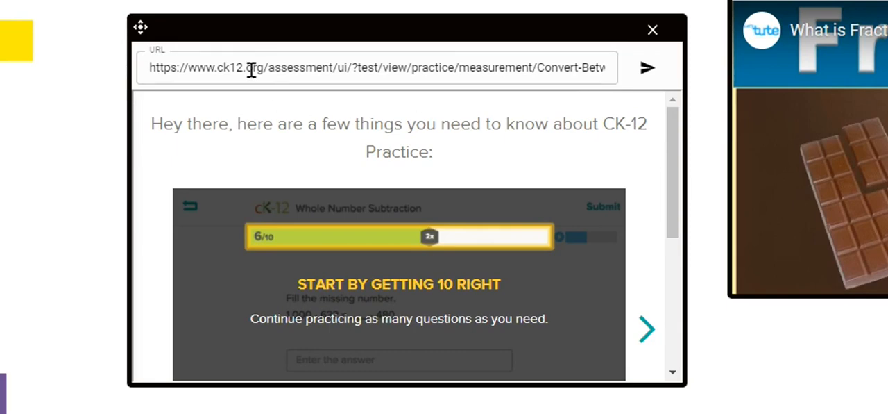
Start practicing in the embedded CK-12 window and move the window up beside the YouTube window
{"action": "left_click_drag", "start_coordinate": [679, 199], "coordinate": [693, 222]}
{"action": "scroll", "coordinate": [469, 270], "scroll_direction": "down", "scroll_amount": 3}
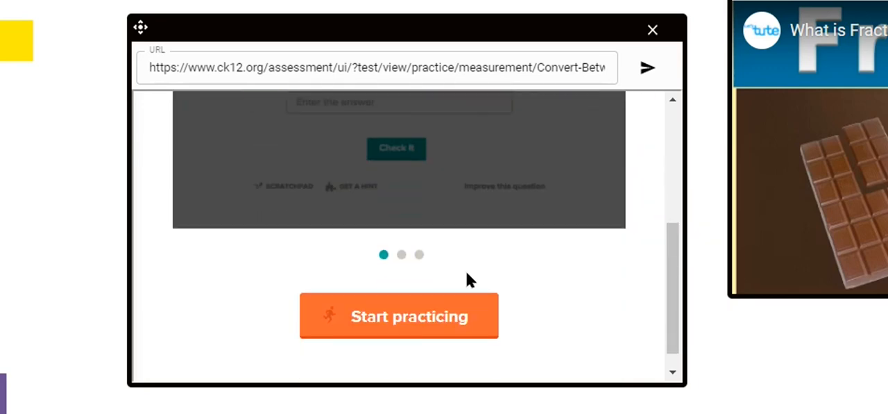
{"action": "left_click", "coordinate": [417, 299]}
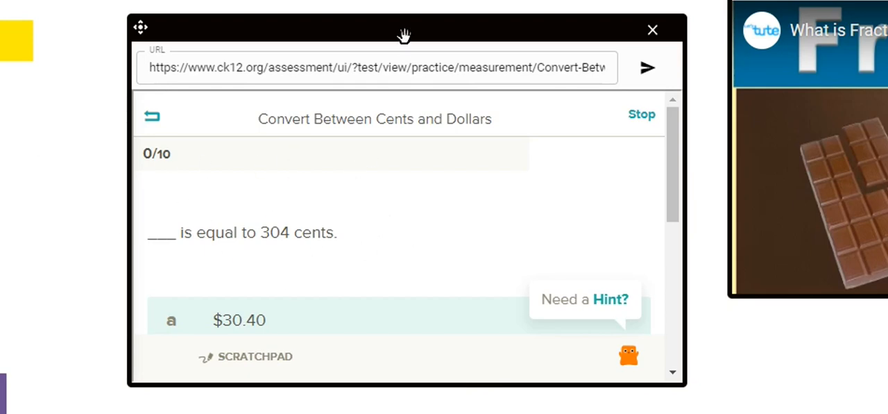
{"action": "left_click_drag", "start_coordinate": [402, 32], "coordinate": [415, 2]}
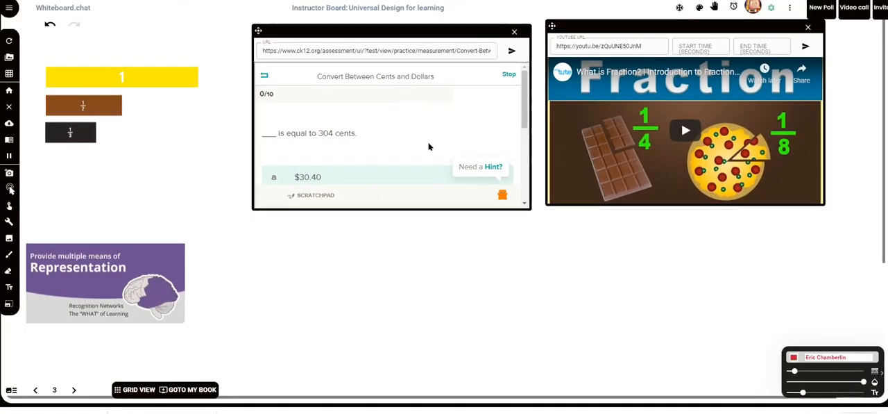
Review the 304 cents question and its answer choices in the CK-12 practice window
{"action": "scroll", "coordinate": [481, 176], "scroll_direction": "down", "scroll_amount": 3}
{"action": "scroll", "coordinate": [436, 154], "scroll_direction": "up", "scroll_amount": 1}
{"action": "scroll", "coordinate": [434, 156], "scroll_direction": "down", "scroll_amount": 1}
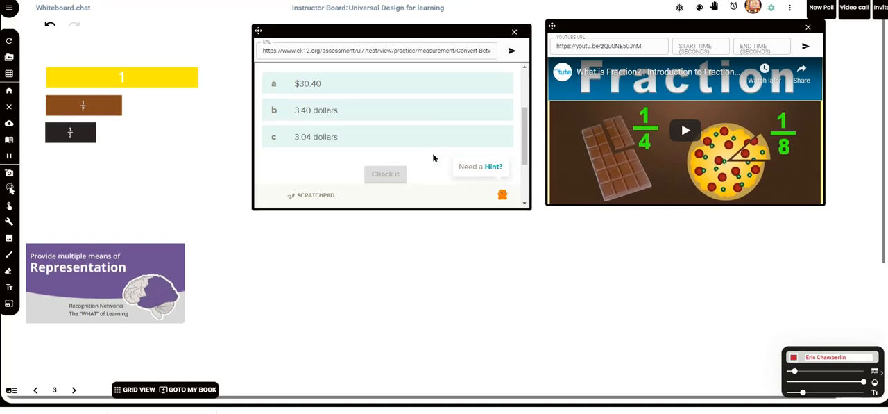
{"action": "scroll", "coordinate": [435, 157], "scroll_direction": "up", "scroll_amount": 1}
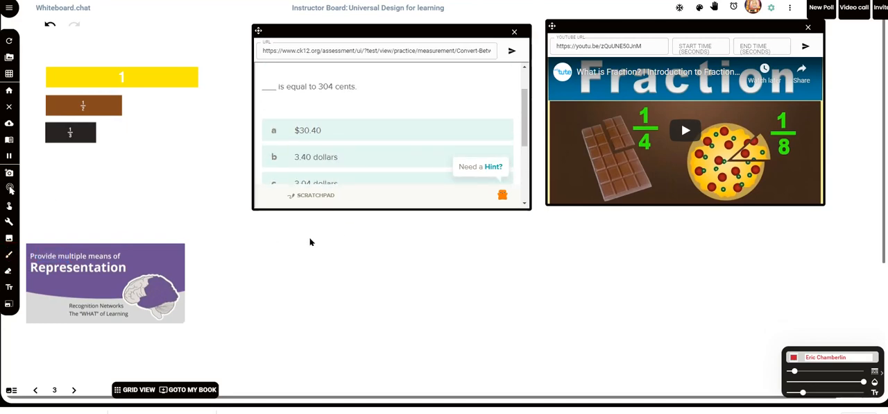
{"action": "scroll", "coordinate": [345, 132], "scroll_direction": "up", "scroll_amount": 1}
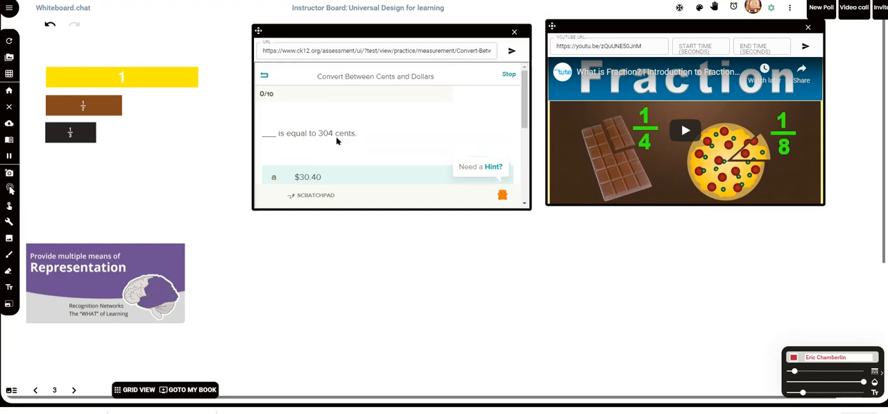
Handwrite 304 in red on the empty board area below the CK-12 practice window
{"action": "scroll", "coordinate": [319, 229], "scroll_direction": "down", "scroll_amount": 1}
{"action": "mouse_move", "coordinate": [311, 249]}
{"action": "left_mouse_down"}
{"action": "mouse_move", "coordinate": [323, 242]}
{"action": "mouse_move", "coordinate": [317, 272]}
{"action": "mouse_move", "coordinate": [310, 267]}
{"action": "left_mouse_up"}
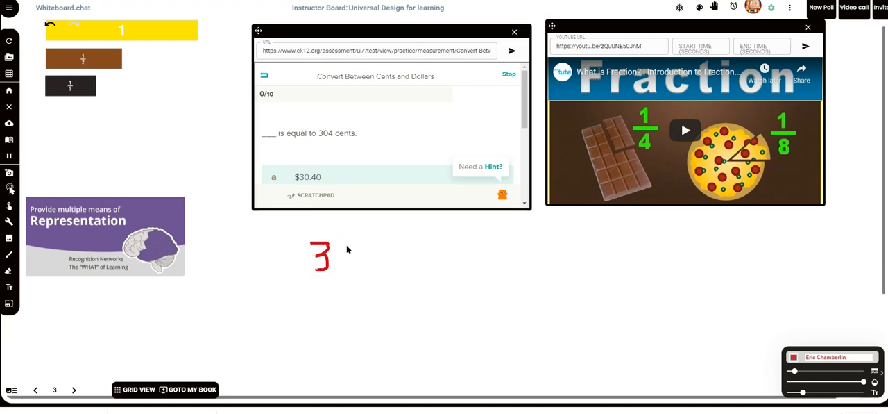
{"action": "mouse_move", "coordinate": [349, 247]}
{"action": "left_mouse_down"}
{"action": "mouse_move", "coordinate": [347, 268]}
{"action": "mouse_move", "coordinate": [341, 250]}
{"action": "mouse_move", "coordinate": [375, 259]}
{"action": "left_mouse_up"}
{"action": "left_click_drag", "start_coordinate": [369, 239], "coordinate": [371, 272]}
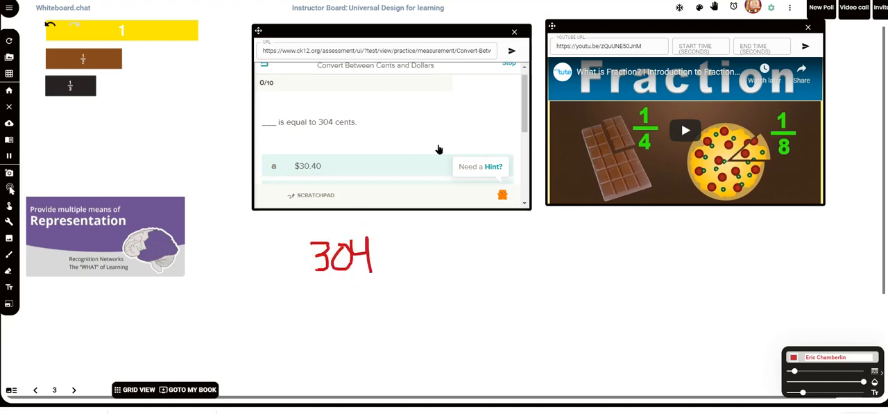
Look over the practice question's answer choices again, and play the fraction introduction video briefly before pausing it
{"action": "scroll", "coordinate": [442, 148], "scroll_direction": "down", "scroll_amount": 3}
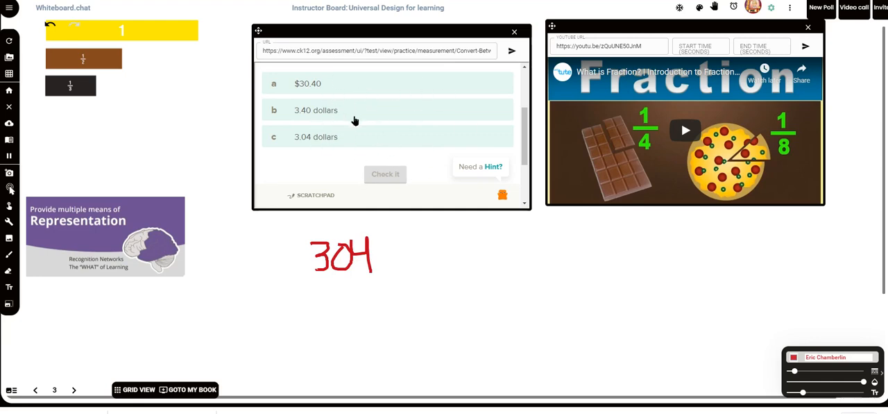
{"action": "scroll", "coordinate": [354, 118], "scroll_direction": "up", "scroll_amount": 3}
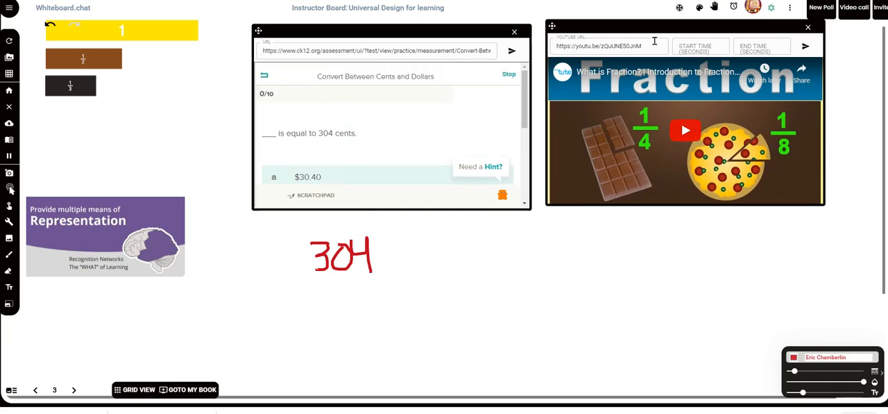
{"action": "left_click", "coordinate": [697, 134]}
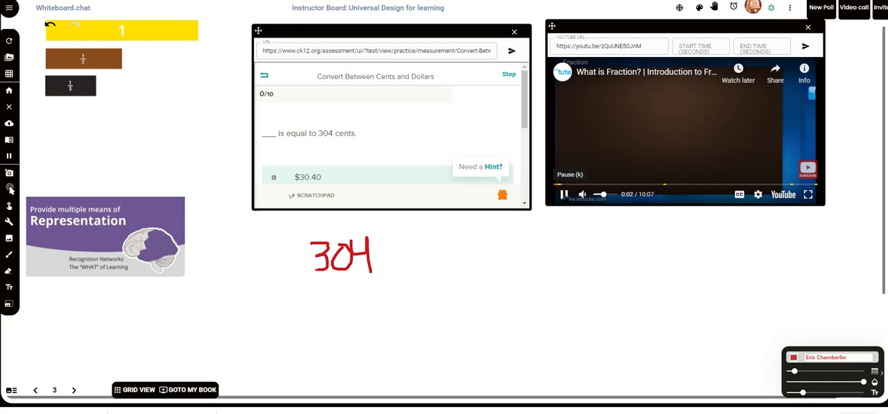
{"action": "left_click", "coordinate": [564, 194]}
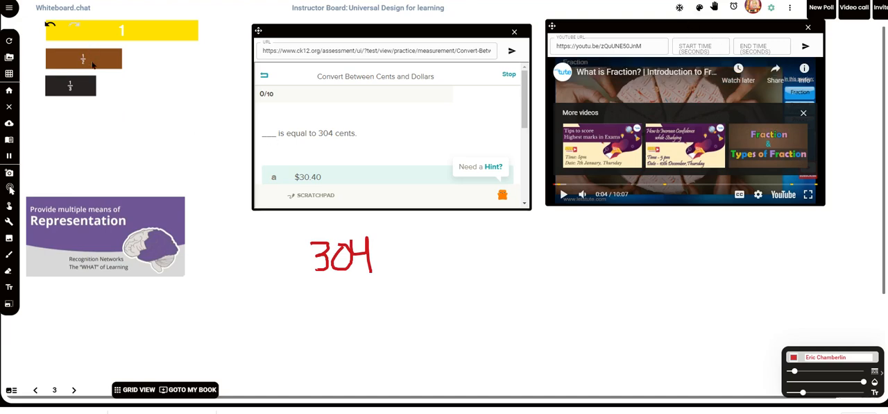
Move the 1 bar slightly up and shift the 1/2 and 1/3 fraction bars right so they sit beneath it
{"action": "scroll", "coordinate": [88, 196], "scroll_direction": "up", "scroll_amount": 1}
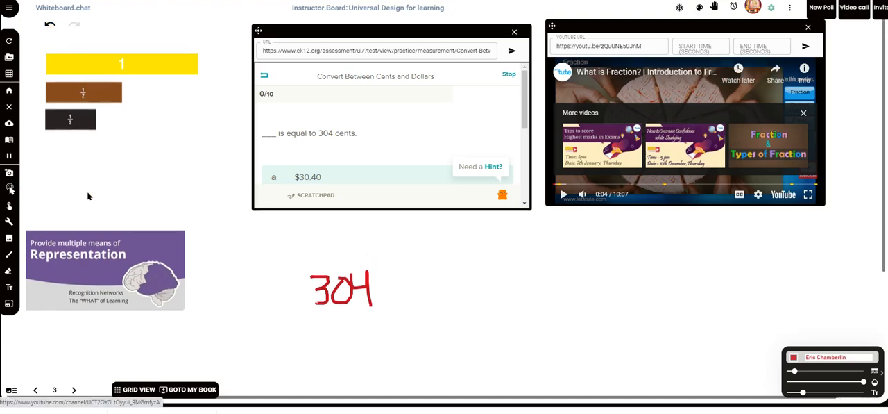
{"action": "left_click", "coordinate": [10, 190]}
{"action": "left_click_drag", "start_coordinate": [117, 80], "coordinate": [119, 103]}
{"action": "left_click_drag", "start_coordinate": [71, 135], "coordinate": [96, 140]}
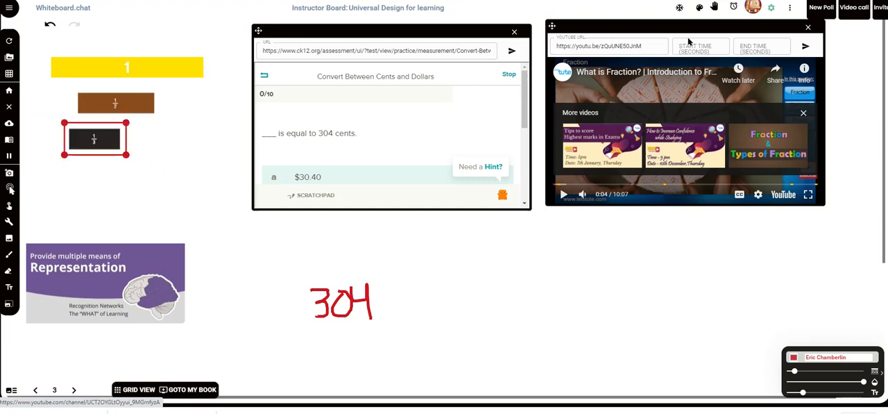
Open the color palette and object library, browse the object categories and choose Manipulatives
{"action": "left_click", "coordinate": [699, 9]}
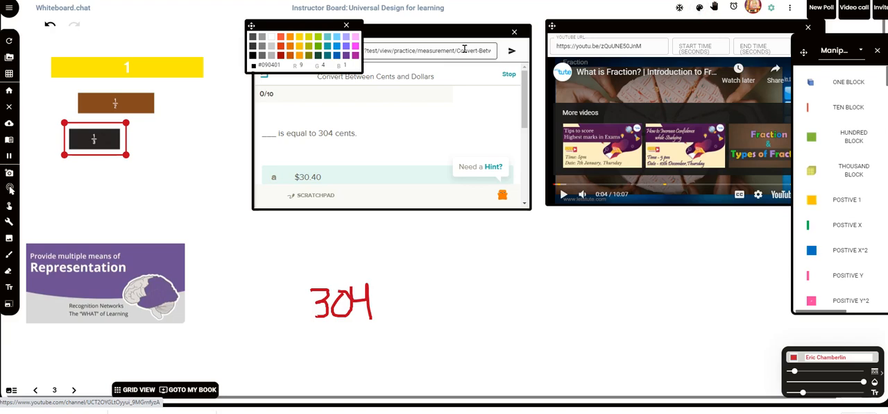
{"action": "left_click", "coordinate": [862, 52]}
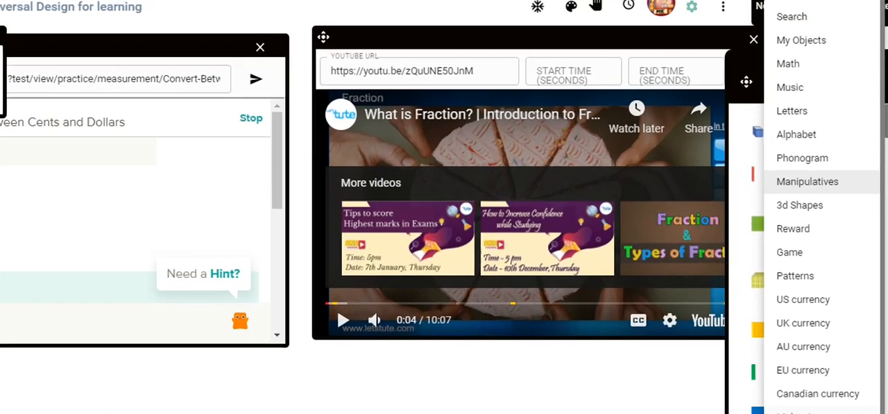
{"action": "scroll", "coordinate": [819, 278], "scroll_direction": "down", "scroll_amount": 2}
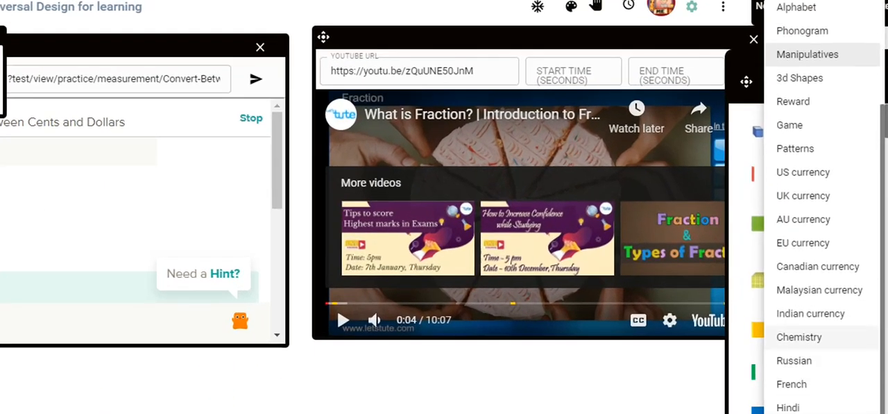
{"action": "scroll", "coordinate": [847, 337], "scroll_direction": "up", "scroll_amount": 2}
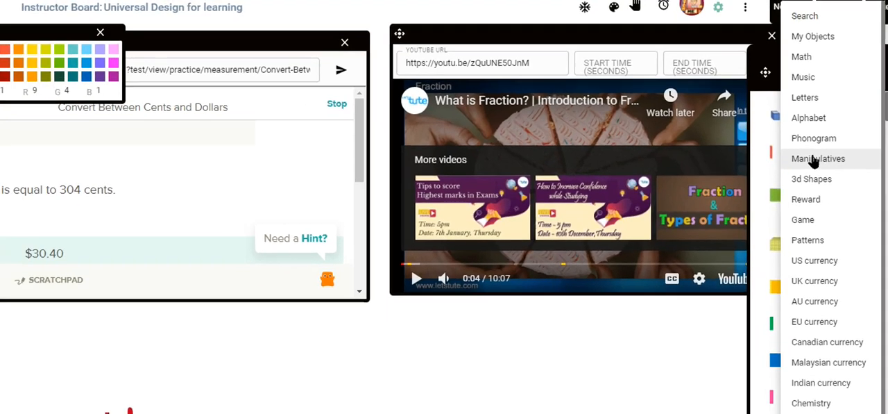
{"action": "left_click", "coordinate": [805, 179]}
Insert the C5 six-part fraction circle from the manipulatives and place it in the empty area beside the handwritten 304
{"action": "scroll", "coordinate": [831, 173], "scroll_direction": "down", "scroll_amount": 15}
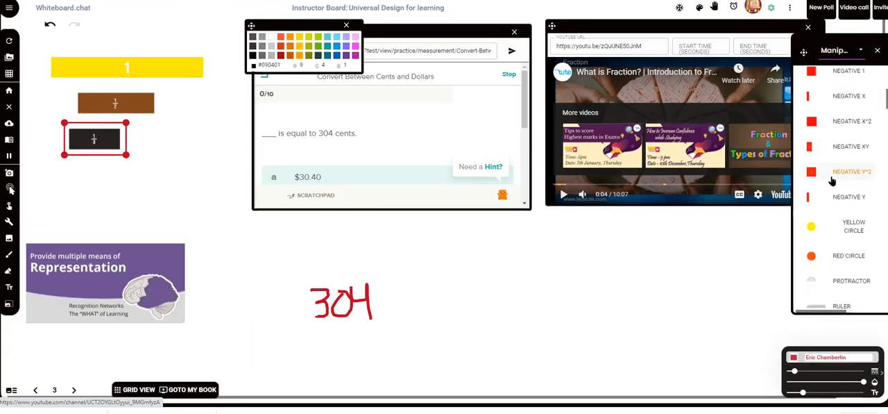
{"action": "scroll", "coordinate": [833, 192], "scroll_direction": "down", "scroll_amount": 10}
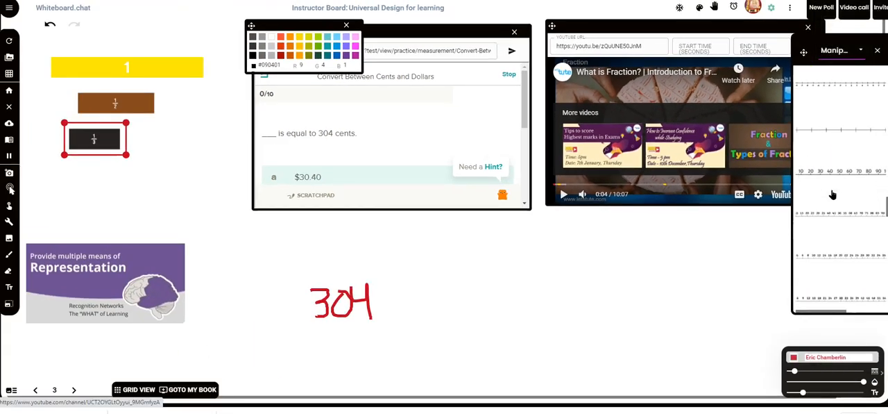
{"action": "scroll", "coordinate": [834, 195], "scroll_direction": "up", "scroll_amount": 2}
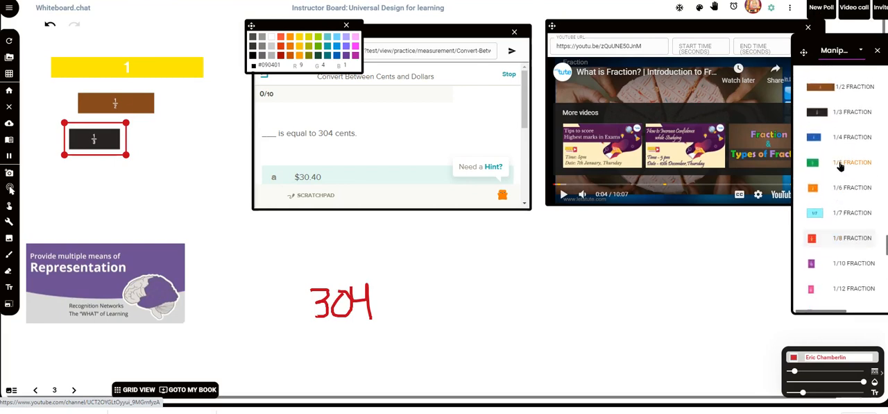
{"action": "scroll", "coordinate": [852, 253], "scroll_direction": "down", "scroll_amount": 1}
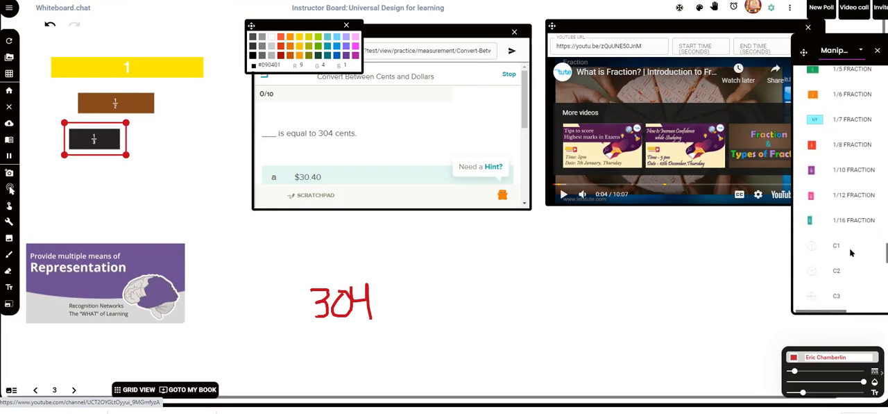
{"action": "scroll", "coordinate": [851, 253], "scroll_direction": "down", "scroll_amount": 3}
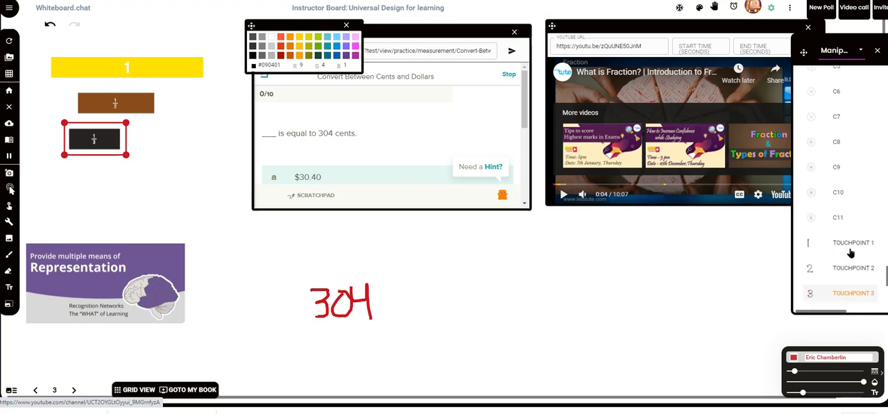
{"action": "scroll", "coordinate": [851, 253], "scroll_direction": "up", "scroll_amount": 1}
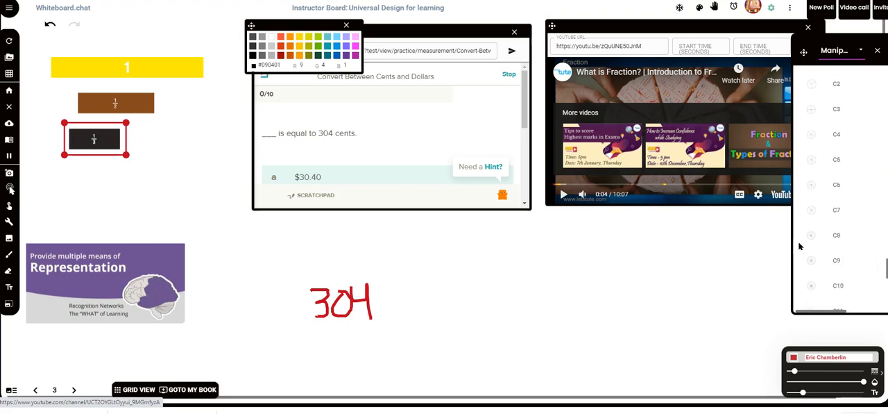
{"action": "left_click", "coordinate": [816, 164]}
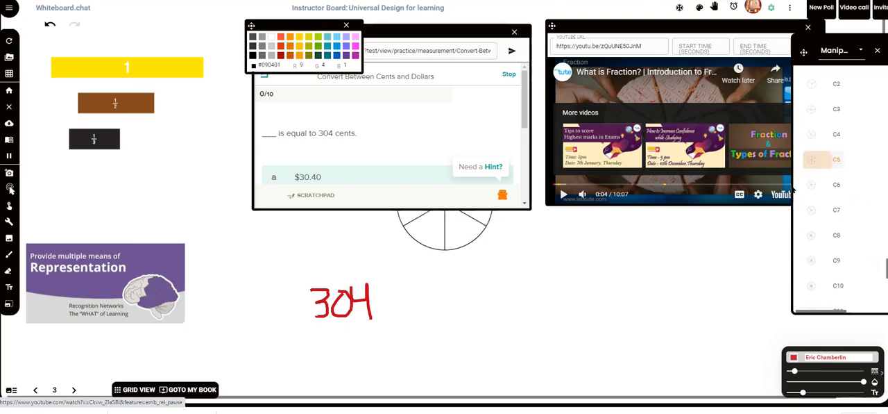
{"action": "left_click", "coordinate": [544, 285]}
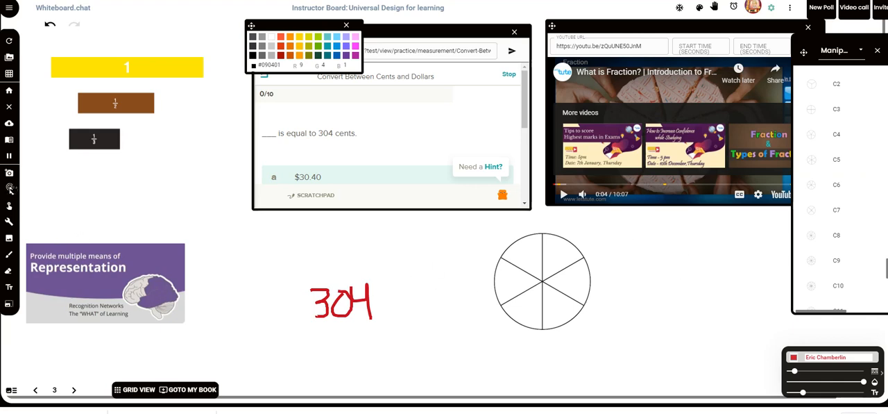
{"action": "left_click", "coordinate": [9, 172]}
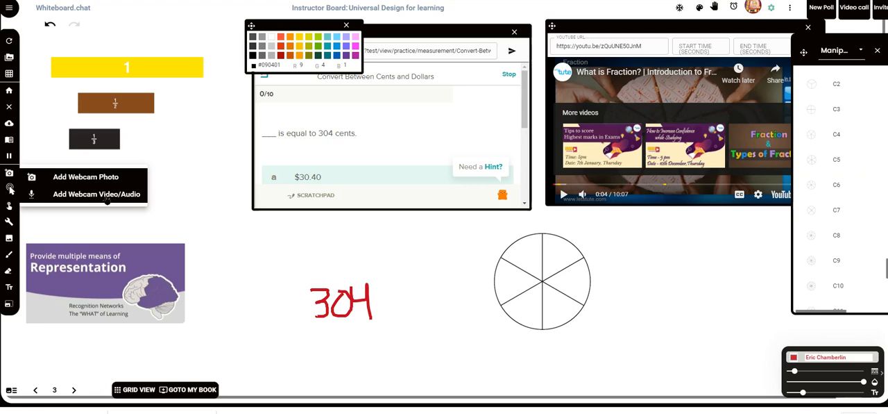
{"action": "left_click", "coordinate": [643, 283]}
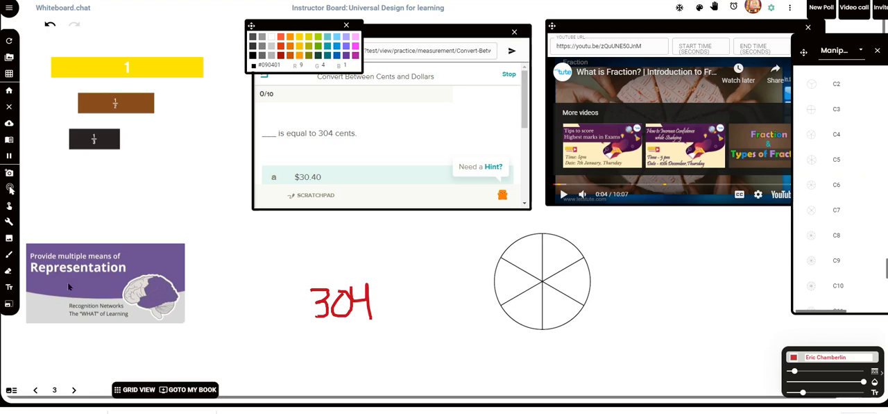
Go to page 4 of the board and close the color palette and the manipulatives library
{"action": "left_click", "coordinate": [75, 390]}
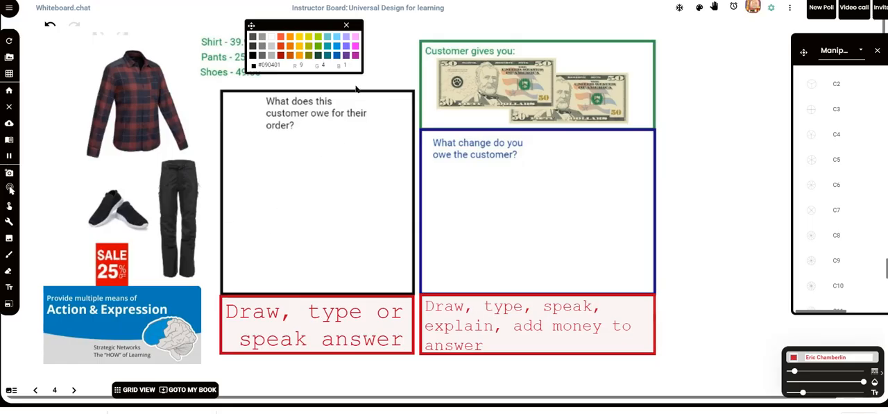
{"action": "left_click", "coordinate": [346, 25]}
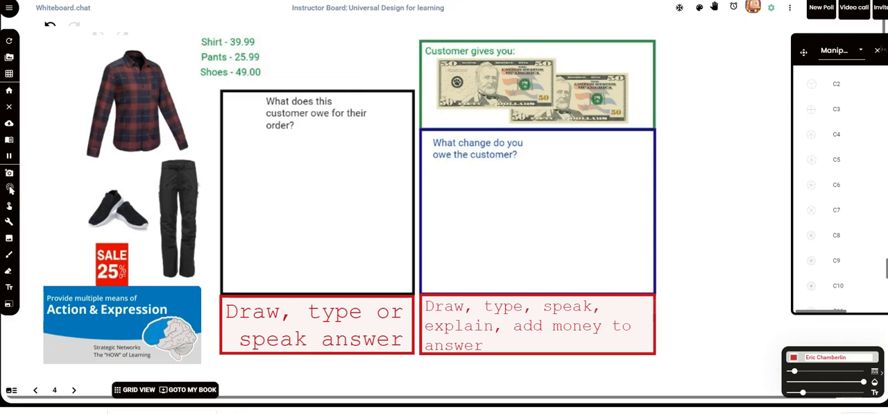
{"action": "left_click", "coordinate": [877, 51]}
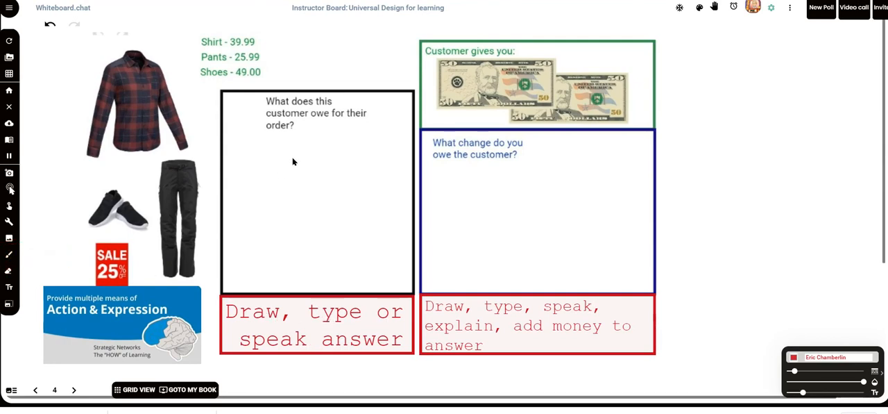
Handwrite 39 in the box asking what the customer owes, and undo the accidental move of the clothing worksheet image
{"action": "mouse_move", "coordinate": [275, 146]}
{"action": "left_mouse_down"}
{"action": "mouse_move", "coordinate": [276, 163]}
{"action": "mouse_move", "coordinate": [300, 148]}
{"action": "mouse_move", "coordinate": [303, 164]}
{"action": "mouse_move", "coordinate": [322, 150]}
{"action": "left_mouse_up"}
{"action": "left_click", "coordinate": [310, 164]}
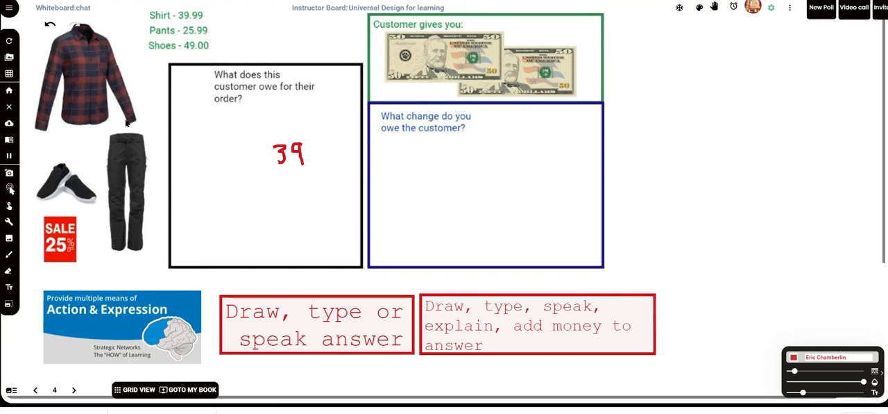
{"action": "left_click", "coordinate": [50, 25]}
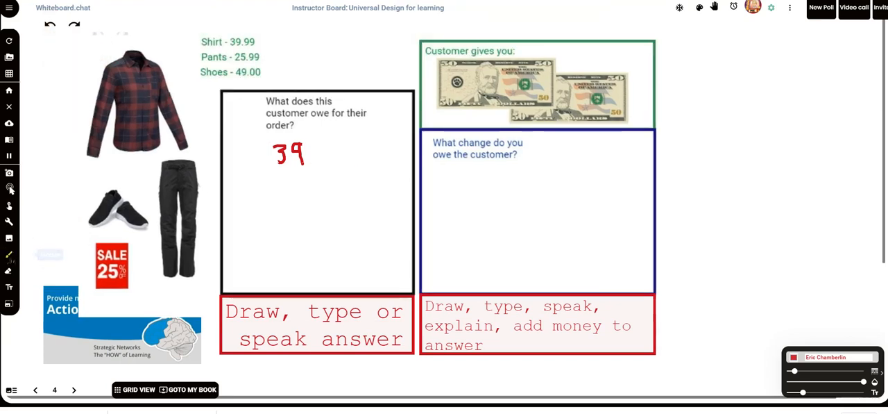
Add a two-line text entry reading 39.99 and 25.99 below the handwritten 39 in the customer's order box
{"action": "left_click", "coordinate": [9, 254]}
{"action": "left_click", "coordinate": [310, 162]}
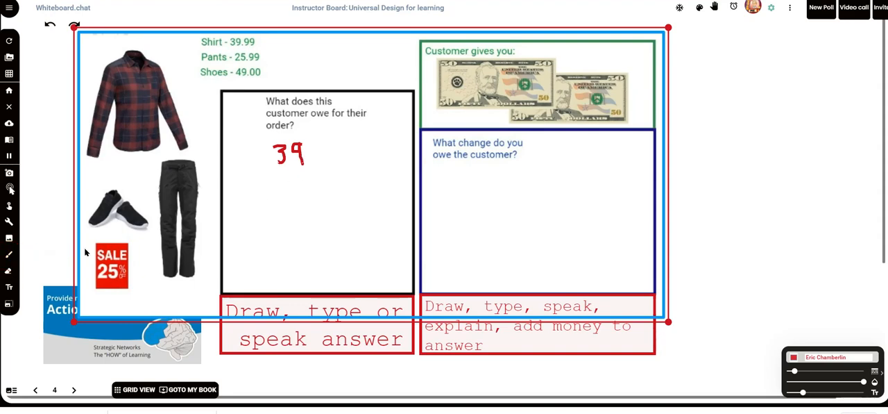
{"action": "left_click", "coordinate": [9, 287]}
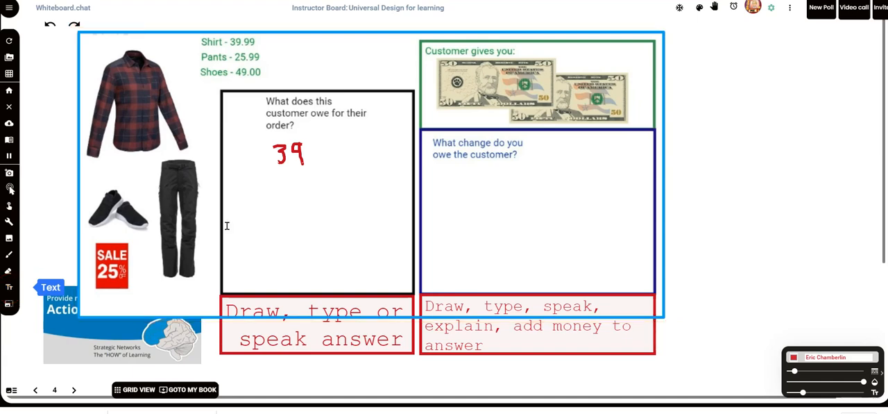
{"action": "left_click", "coordinate": [284, 182]}
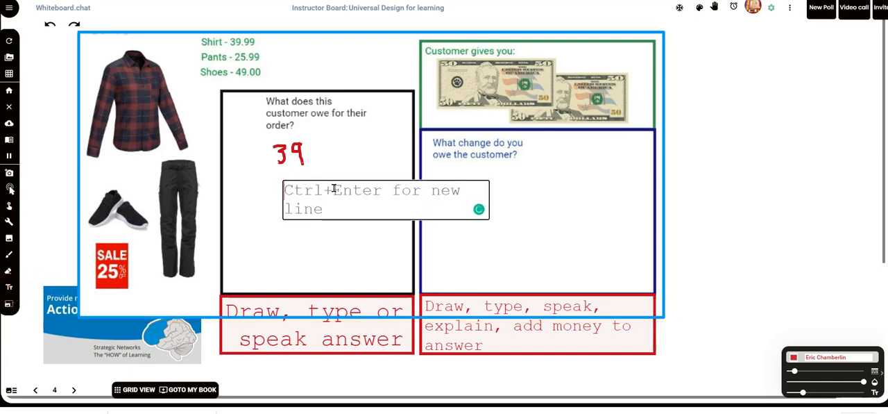
{"action": "type", "text": "39.99 "}
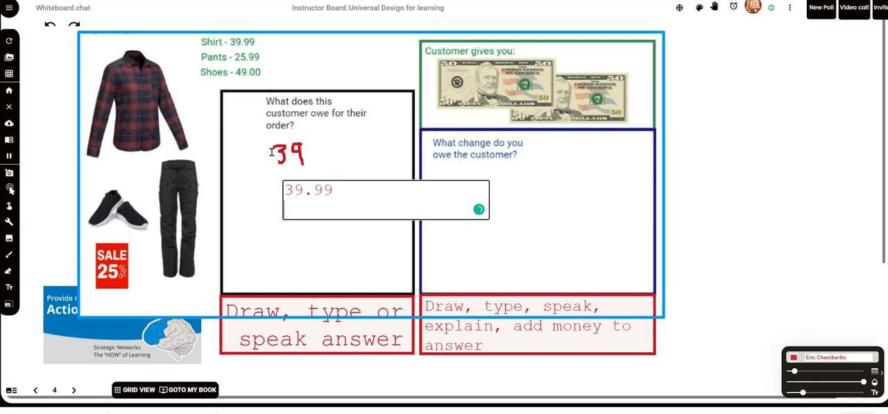
{"action": "type", "text": "25.909"}
{"action": "key", "text": "BackSpace"}
{"action": "key", "text": "BackSpace"}
{"action": "type", "text": "9"}
{"action": "left_click", "coordinate": [369, 382]}
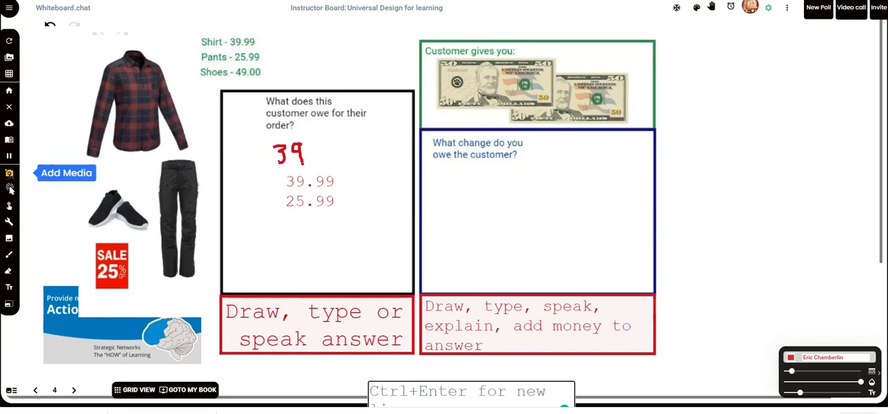
Look at the webcam video/audio recording dialog, cancel it, and view the available sources for adding an image
{"action": "left_click", "coordinate": [10, 188]}
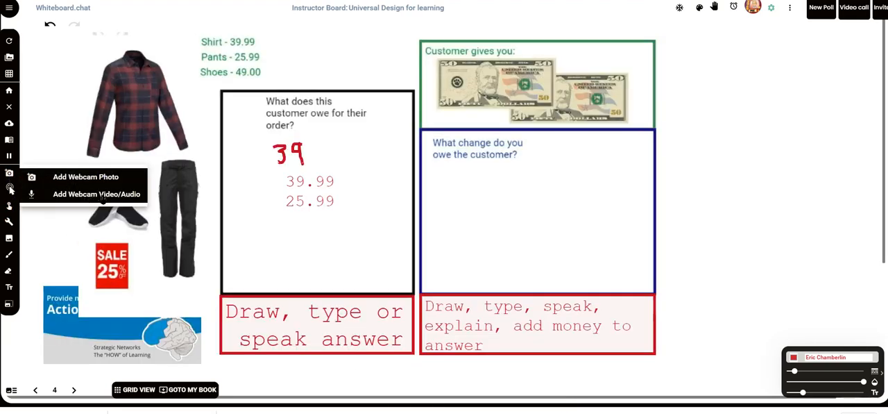
{"action": "left_click", "coordinate": [104, 194]}
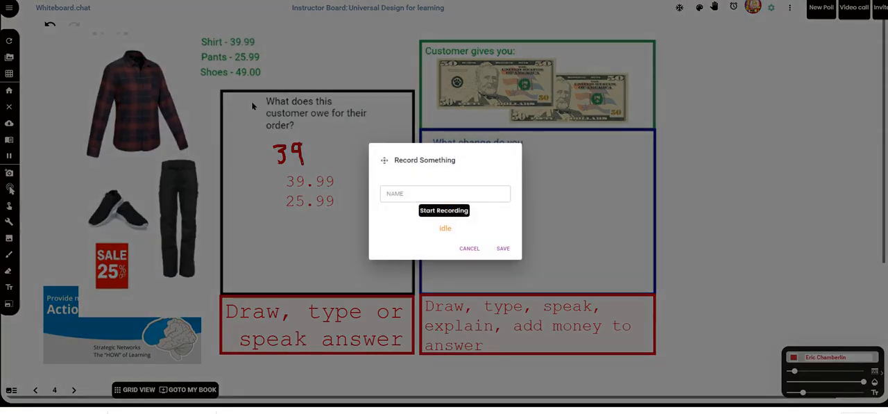
{"action": "left_click", "coordinate": [472, 249]}
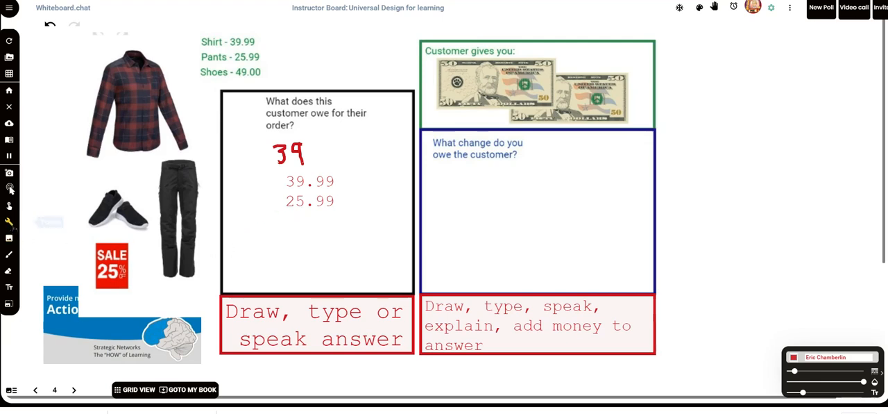
{"action": "left_click", "coordinate": [9, 238]}
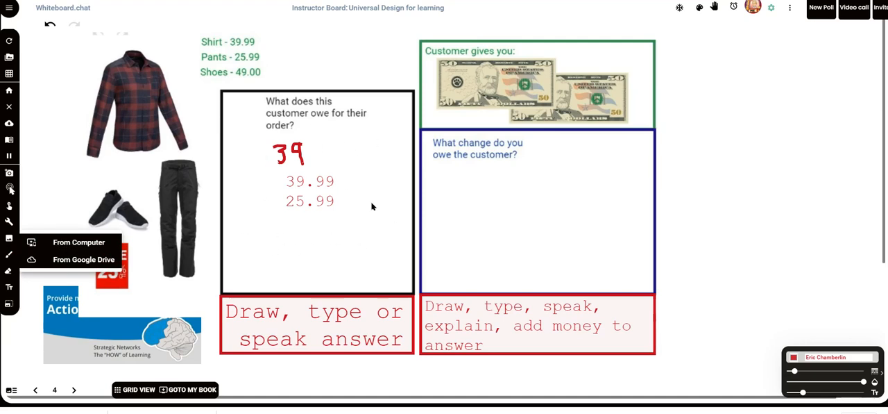
{"action": "left_click", "coordinate": [181, 348]}
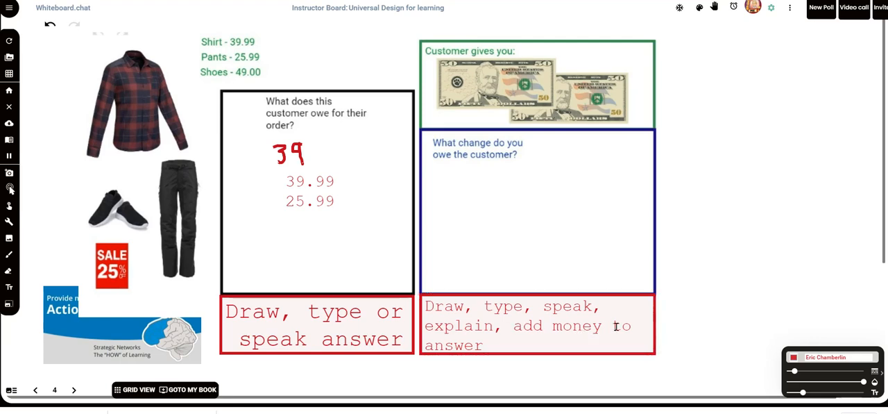
Insert a 20-dollar bill and the head side of a 50-cent coin from the US currency objects, side by side in the change box
{"action": "left_click", "coordinate": [699, 7]}
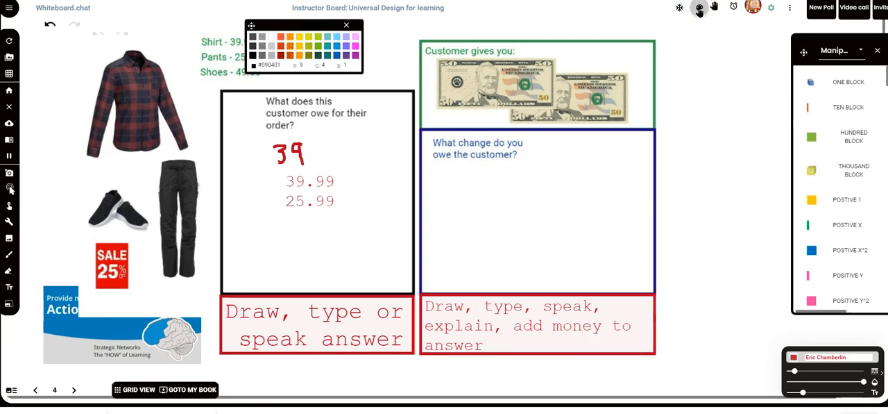
{"action": "left_click", "coordinate": [861, 51]}
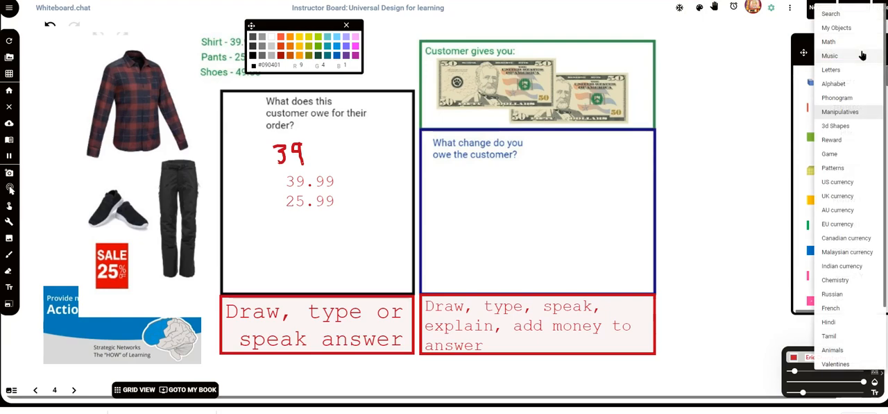
{"action": "left_click", "coordinate": [850, 181]}
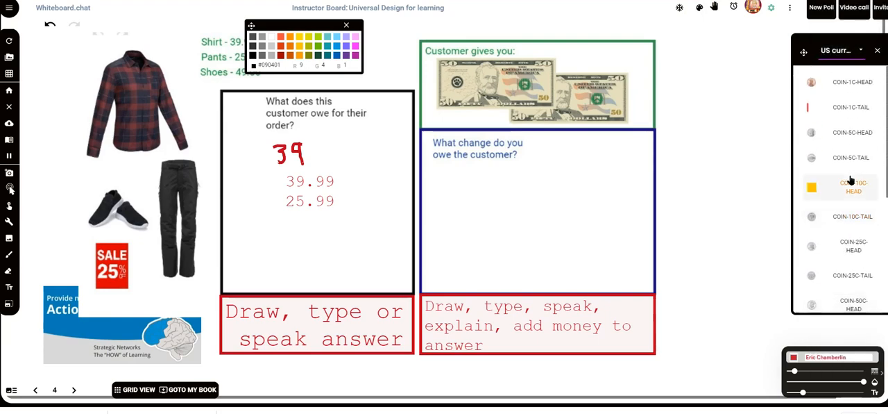
{"action": "scroll", "coordinate": [850, 179], "scroll_direction": "down", "scroll_amount": 3}
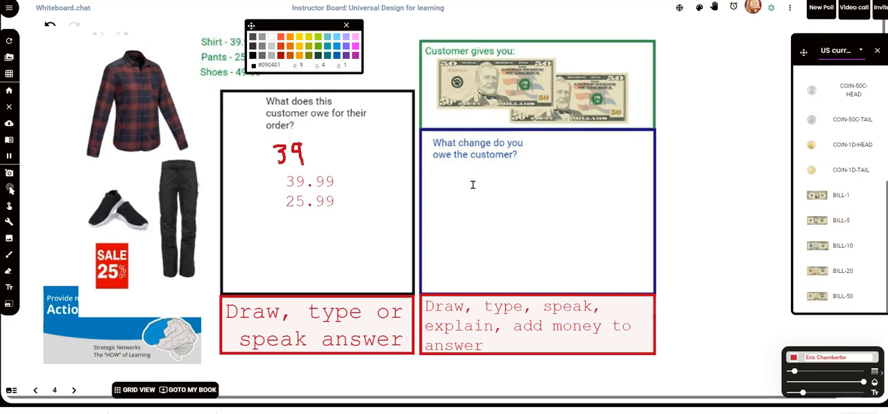
{"action": "left_click", "coordinate": [822, 272]}
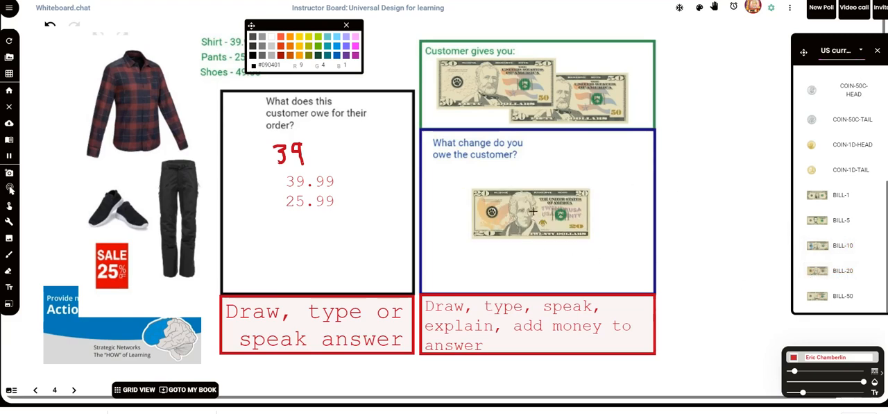
{"action": "left_click", "coordinate": [493, 191]}
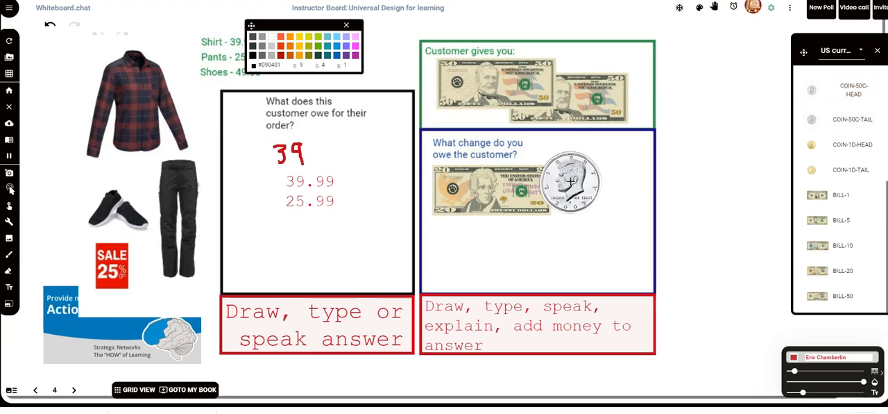
{"action": "left_click", "coordinate": [594, 179]}
{"action": "left_click", "coordinate": [308, 340]}
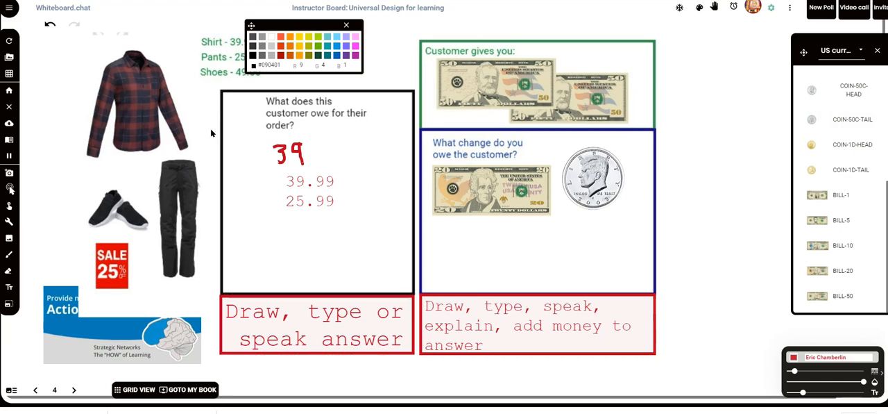
Show the page thumbnails, go to page 2, and close the color palette and the US currency library
{"action": "left_click", "coordinate": [11, 390]}
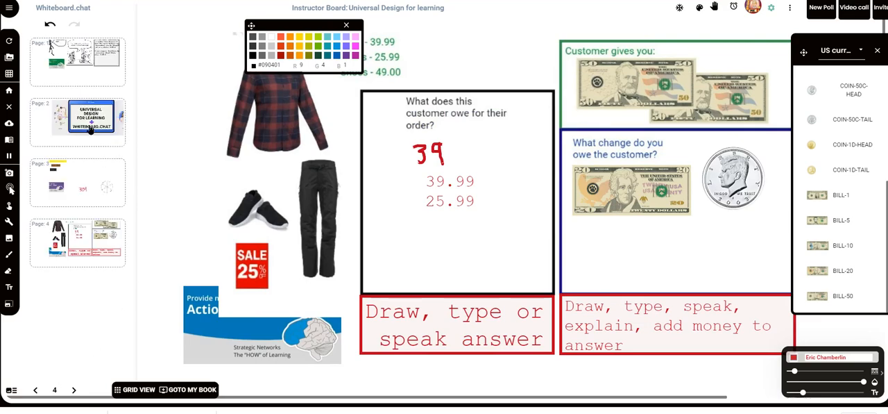
{"action": "left_click", "coordinate": [89, 130]}
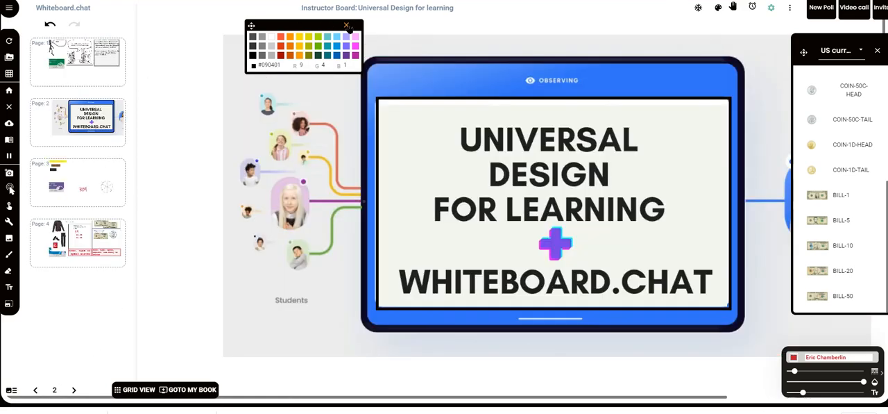
{"action": "left_click", "coordinate": [347, 25]}
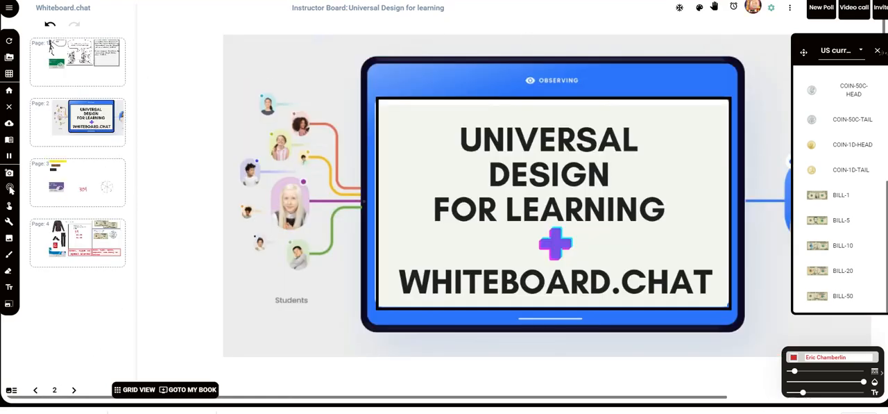
{"action": "left_click", "coordinate": [877, 51]}
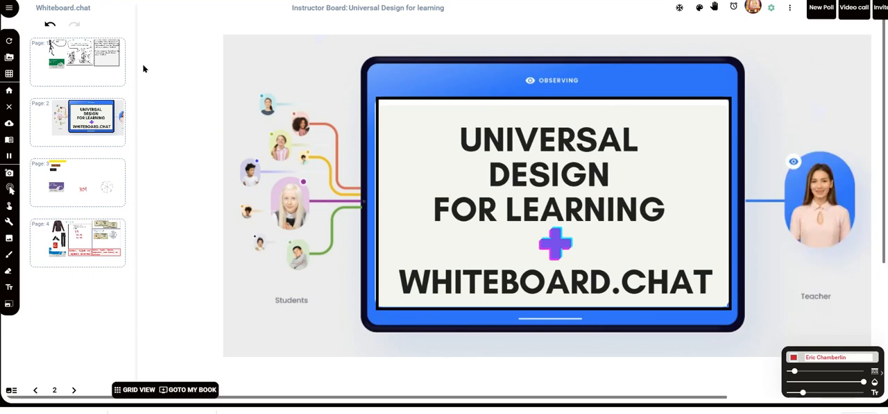